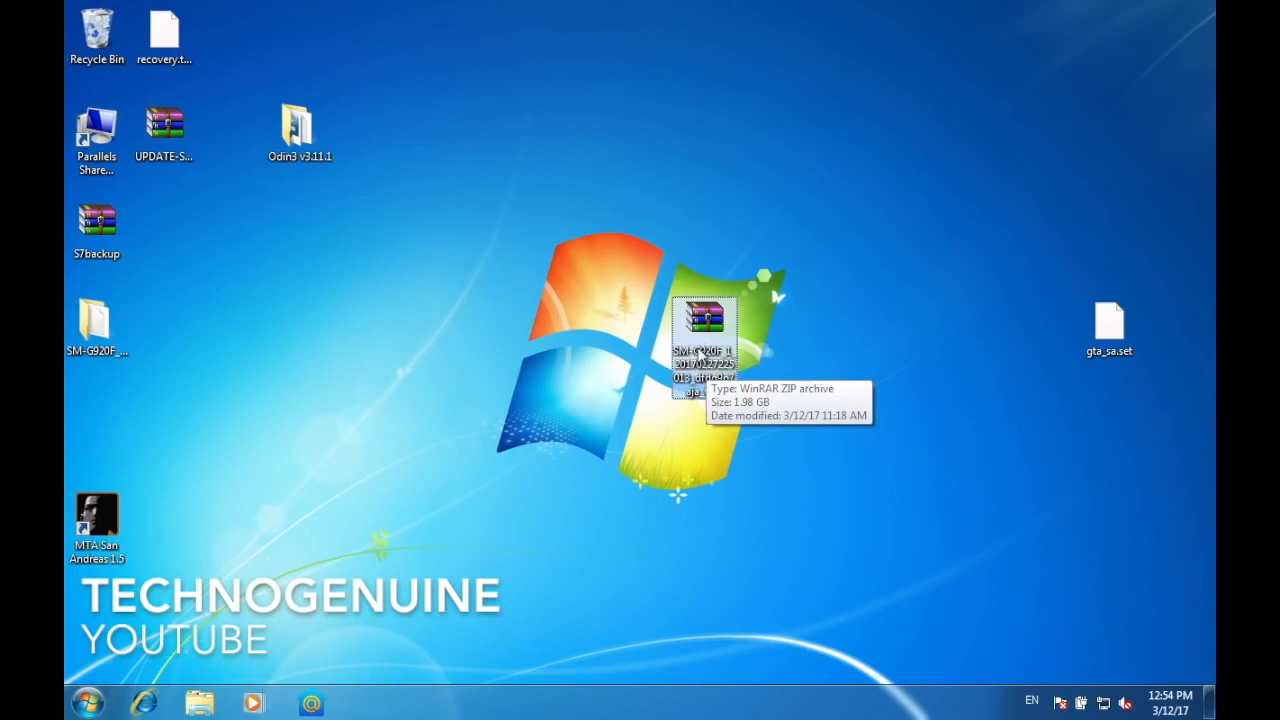
- Open the extracted SM-G920F firmware folder on the desktop and move its window aside
{"action": "right_click", "coordinate": [700, 355]}
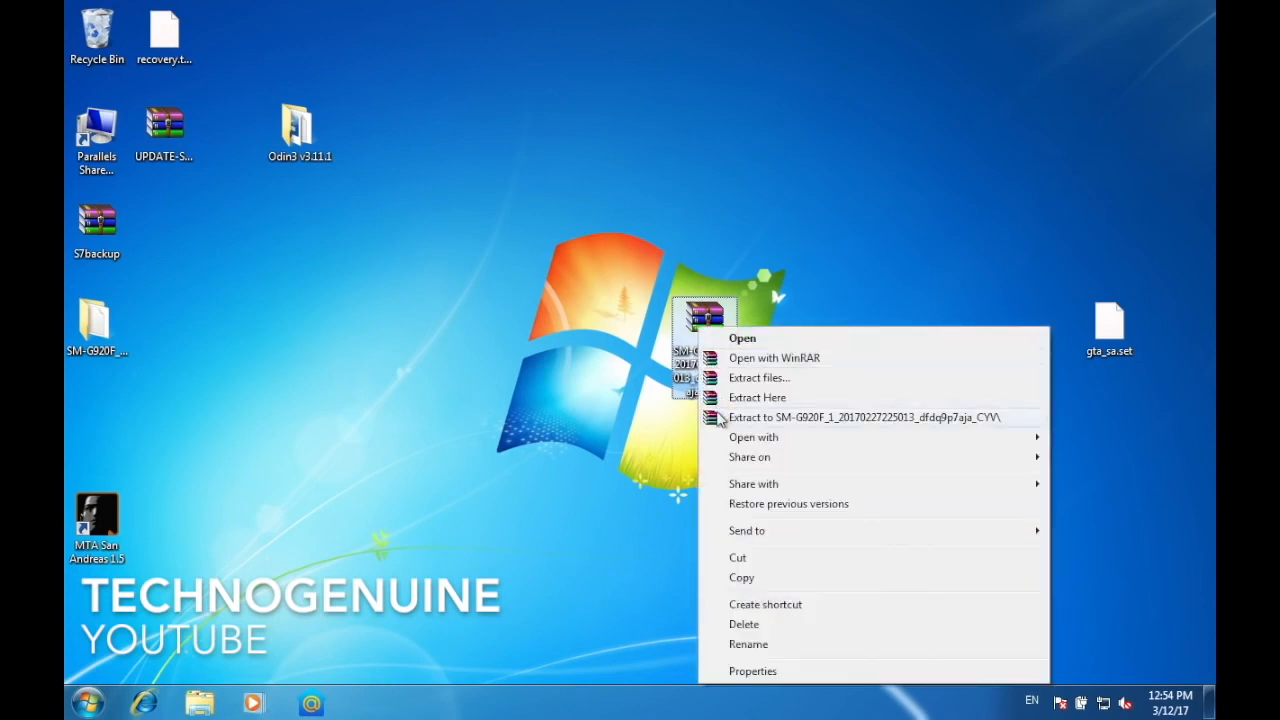
{"action": "left_click", "coordinate": [600, 418]}
{"action": "double_click", "coordinate": [97, 325]}
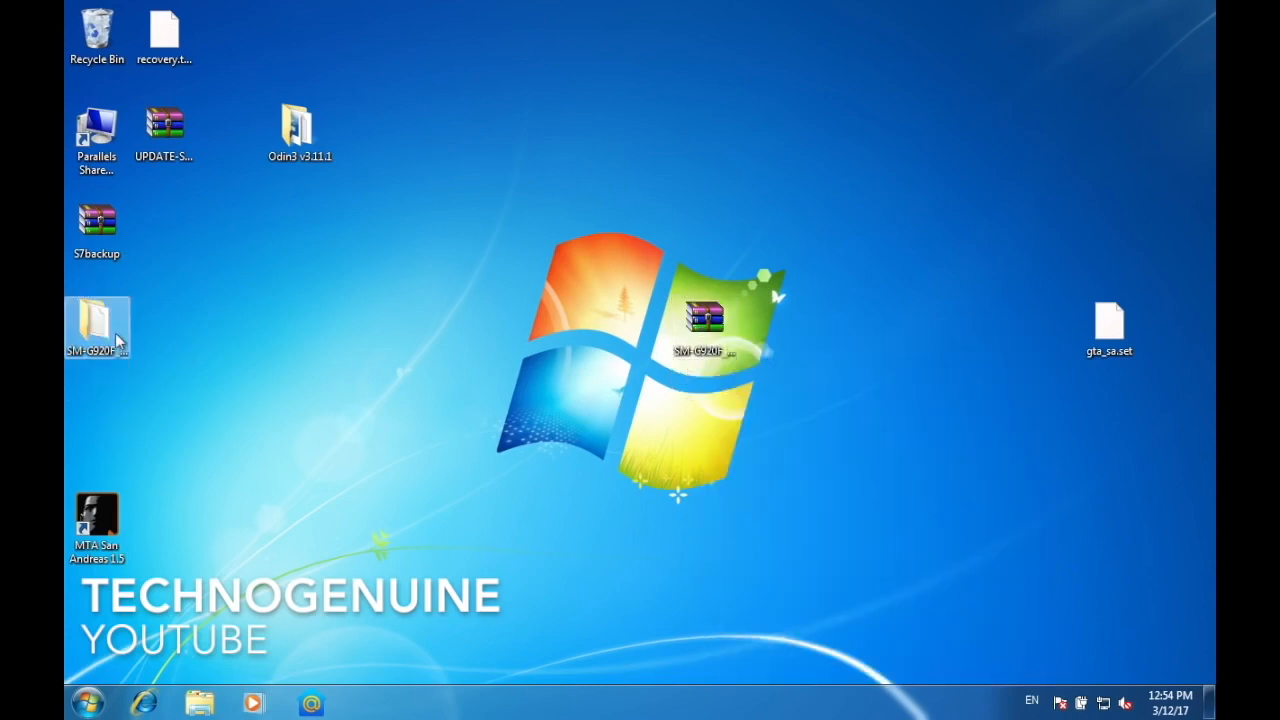
{"action": "left_click_drag", "start_coordinate": [531, 6], "coordinate": [1065, 169]}
- Open the Windows Folder Options and turn off "Hide extensions for known file types"
{"action": "left_click", "coordinate": [87, 703]}
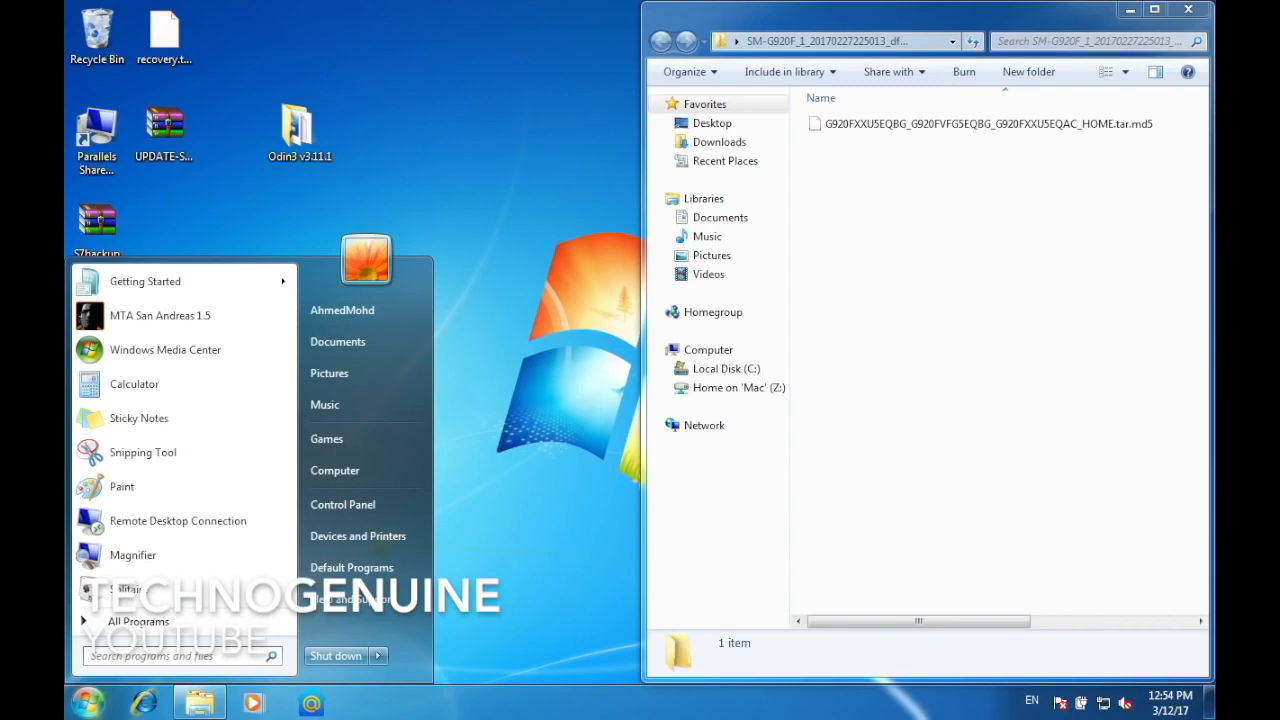
{"action": "type", "text": "file"}
{"action": "key", "text": "BackSpace"}
{"action": "key", "text": "BackSpace"}
{"action": "key", "text": "BackSpace"}
{"action": "type", "text": "older"}
{"action": "key", "text": "Return"}
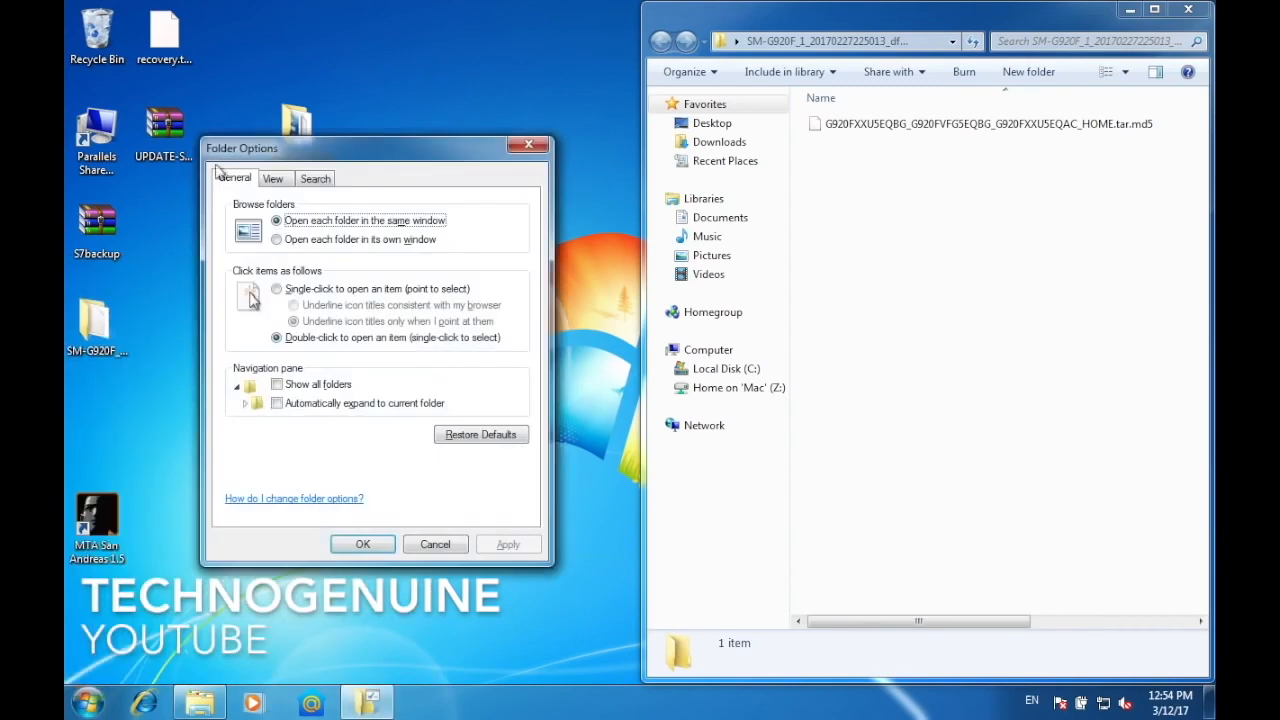
{"action": "left_click", "coordinate": [282, 180]}
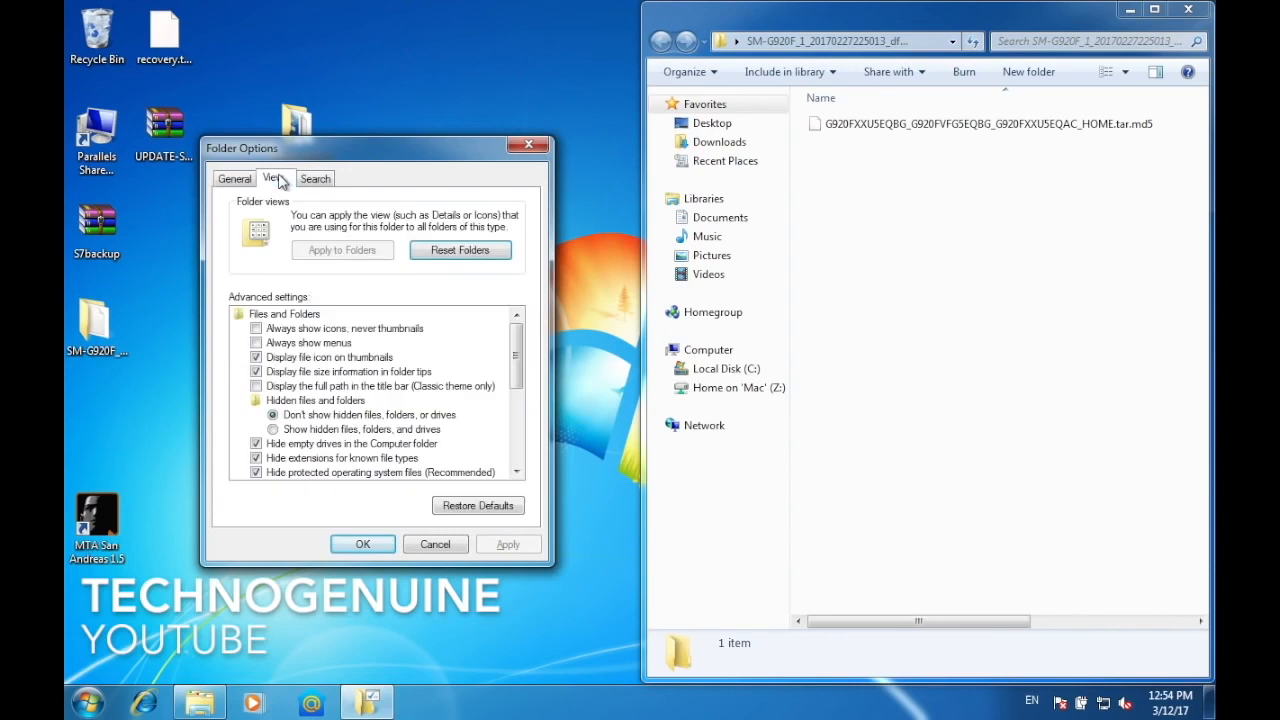
{"action": "left_click", "coordinate": [287, 459]}
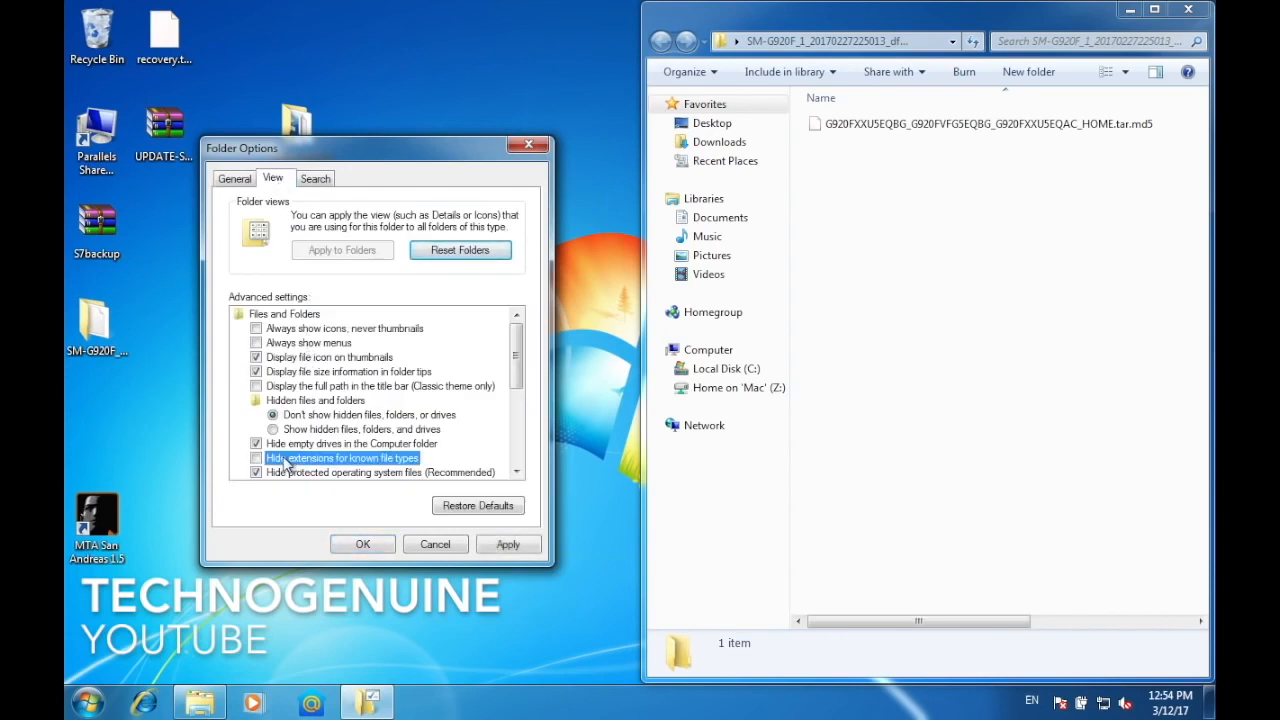
{"action": "left_click", "coordinate": [363, 544]}
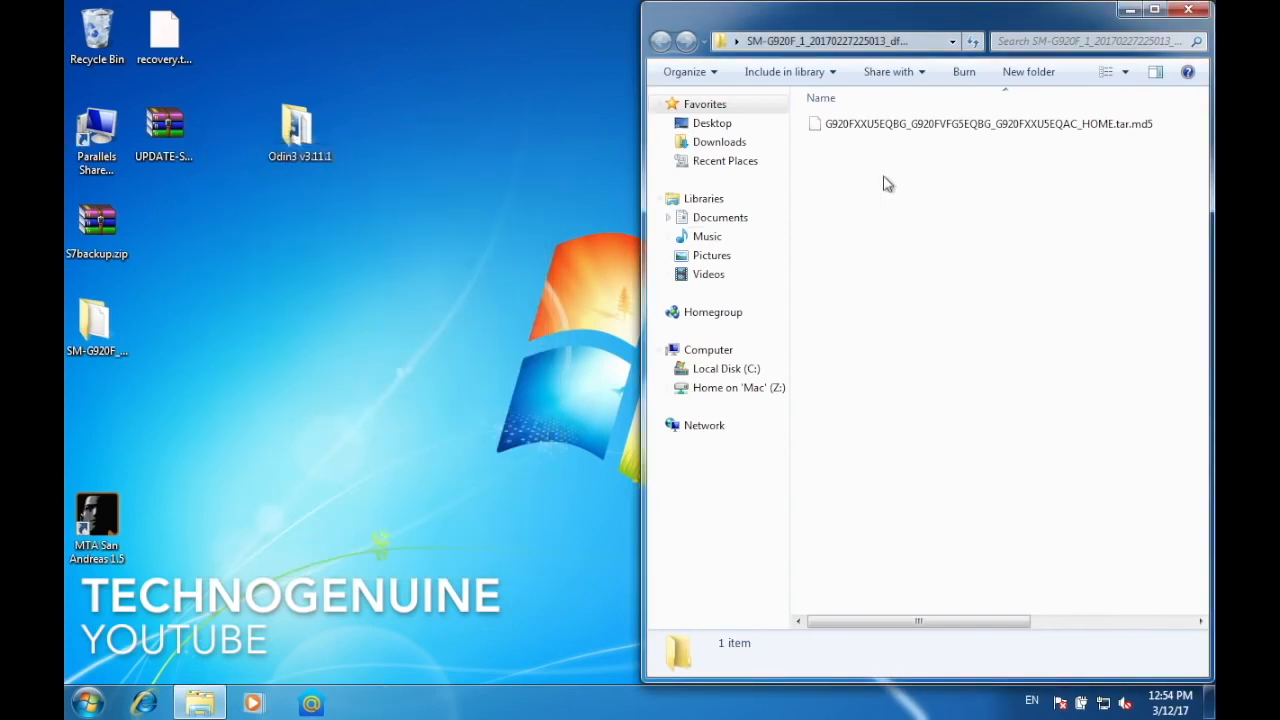
- Remove the .md5 extension from the firmware file, renaming it to G920FXXU5EQBG_G920FVFG5EQBG_G920FXXU5EQAC_HOME.tar
{"action": "left_click_drag", "start_coordinate": [960, 30], "coordinate": [744, 49]}
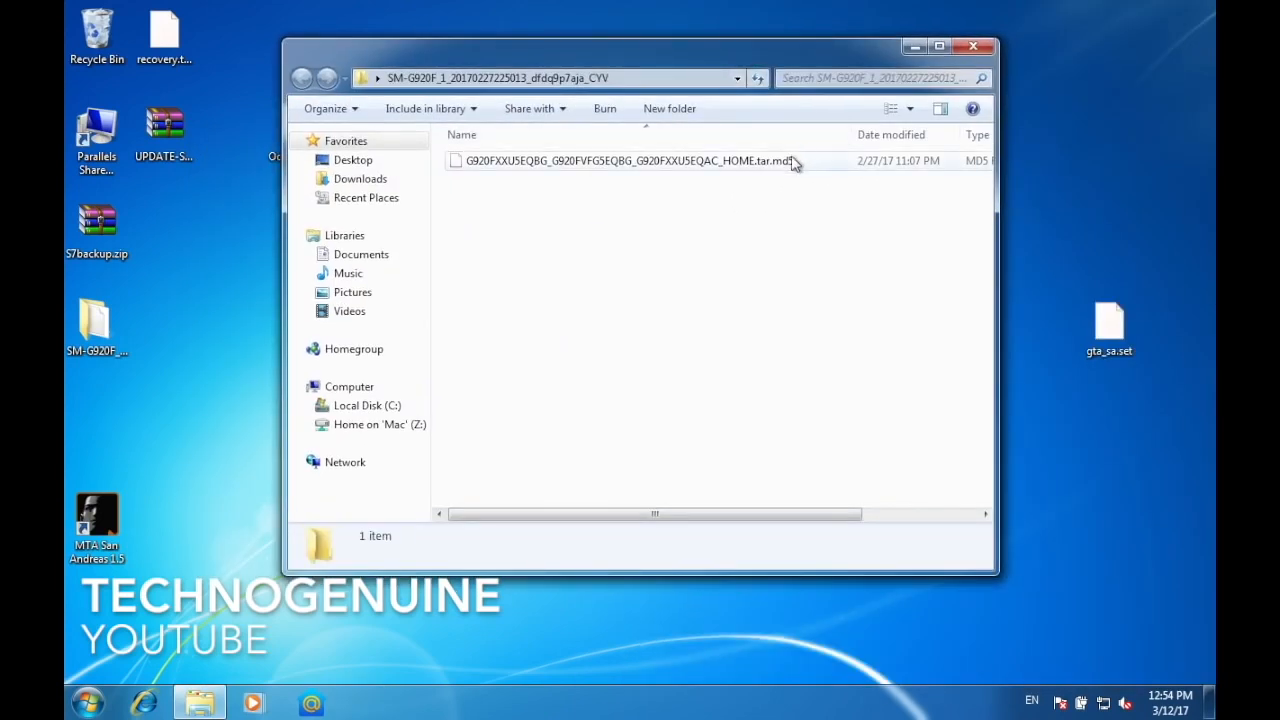
{"action": "left_click", "coordinate": [794, 163]}
{"action": "right_click", "coordinate": [794, 163]}
{"action": "left_click", "coordinate": [838, 462]}
{"action": "key", "text": "Right"}
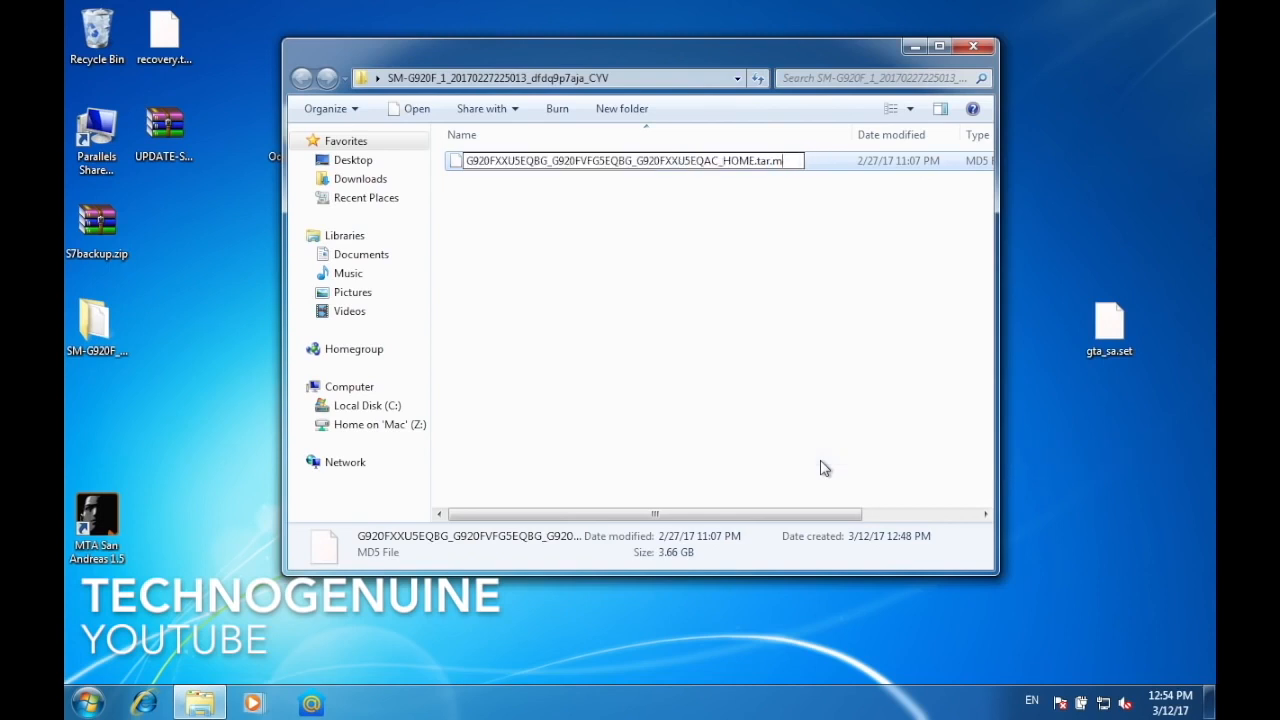
{"action": "key", "text": "Return"}
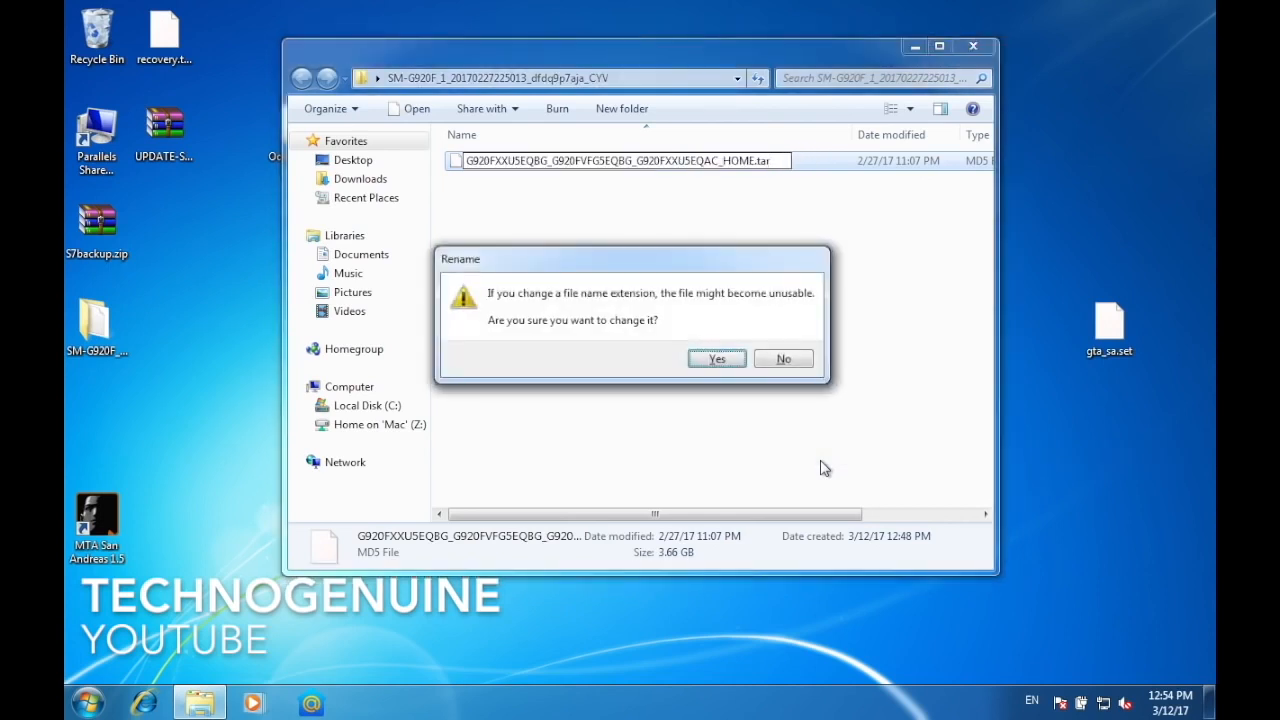
{"action": "key", "text": "Return"}
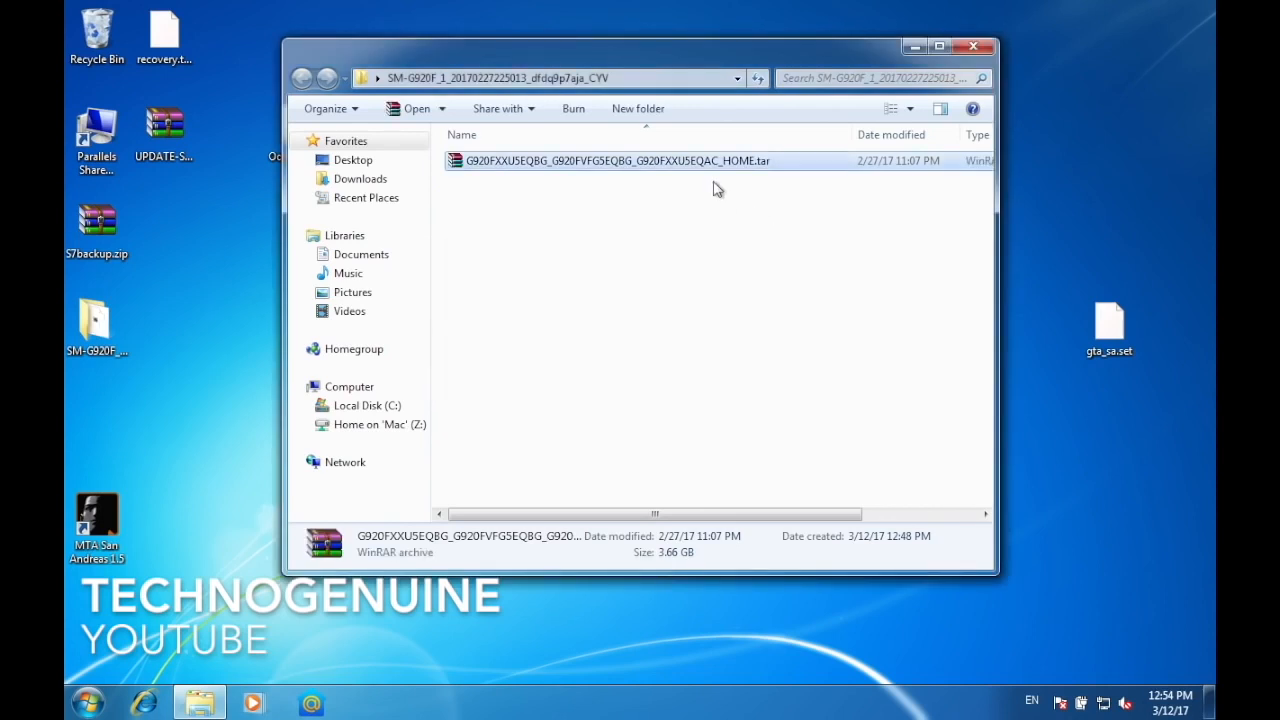
- Open the firmware .tar archive in WinRAR, extract only hidden.img into the firmware folder, and close the archive
{"action": "right_click", "coordinate": [693, 163]}
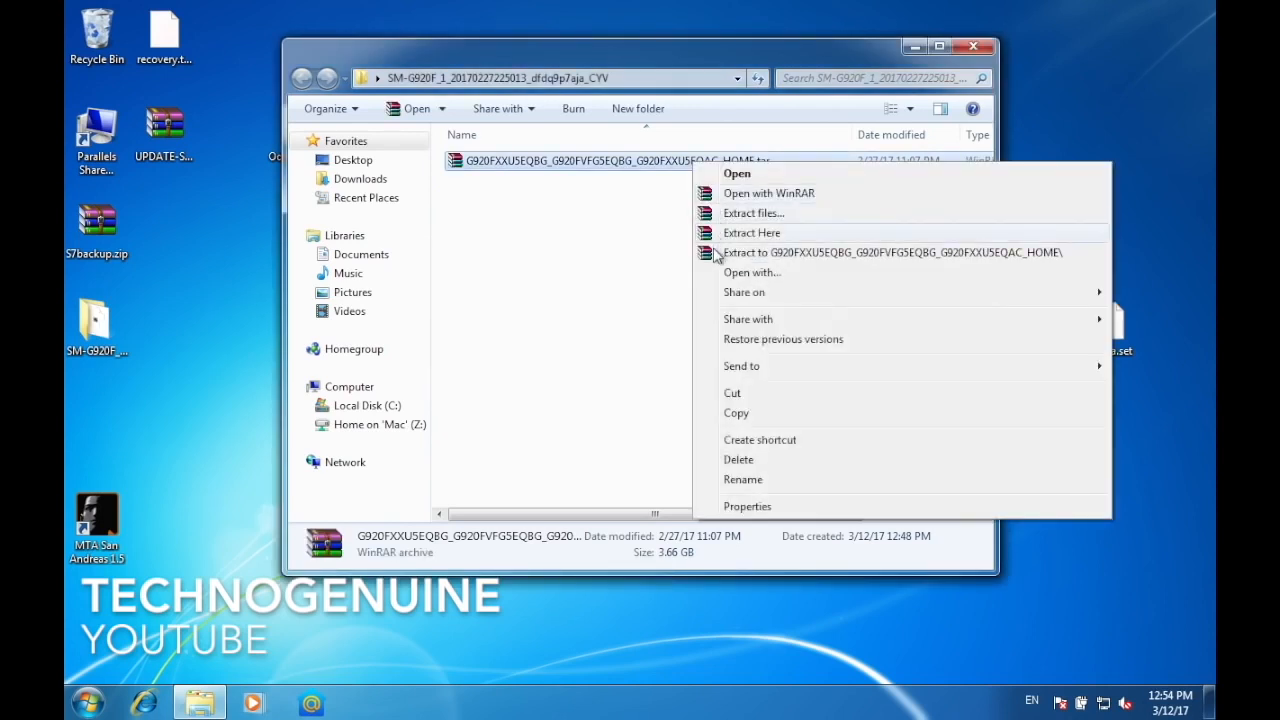
{"action": "left_click", "coordinate": [648, 237]}
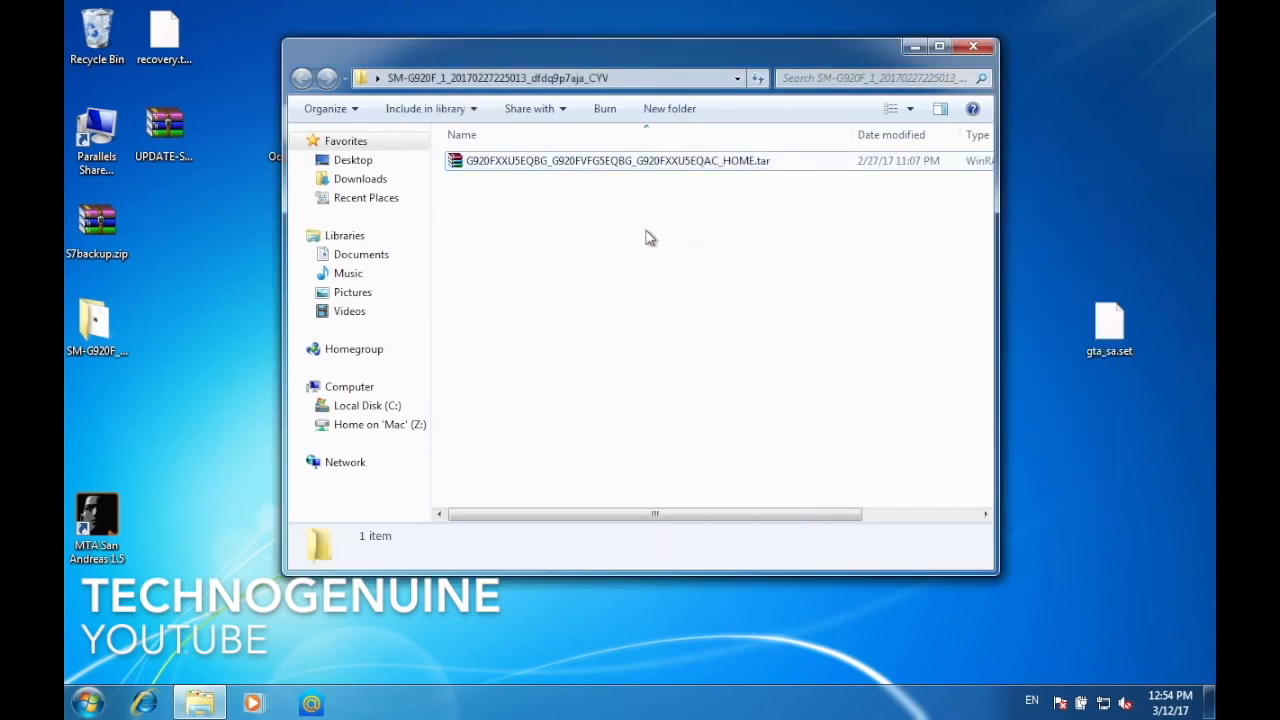
{"action": "double_click", "coordinate": [641, 163]}
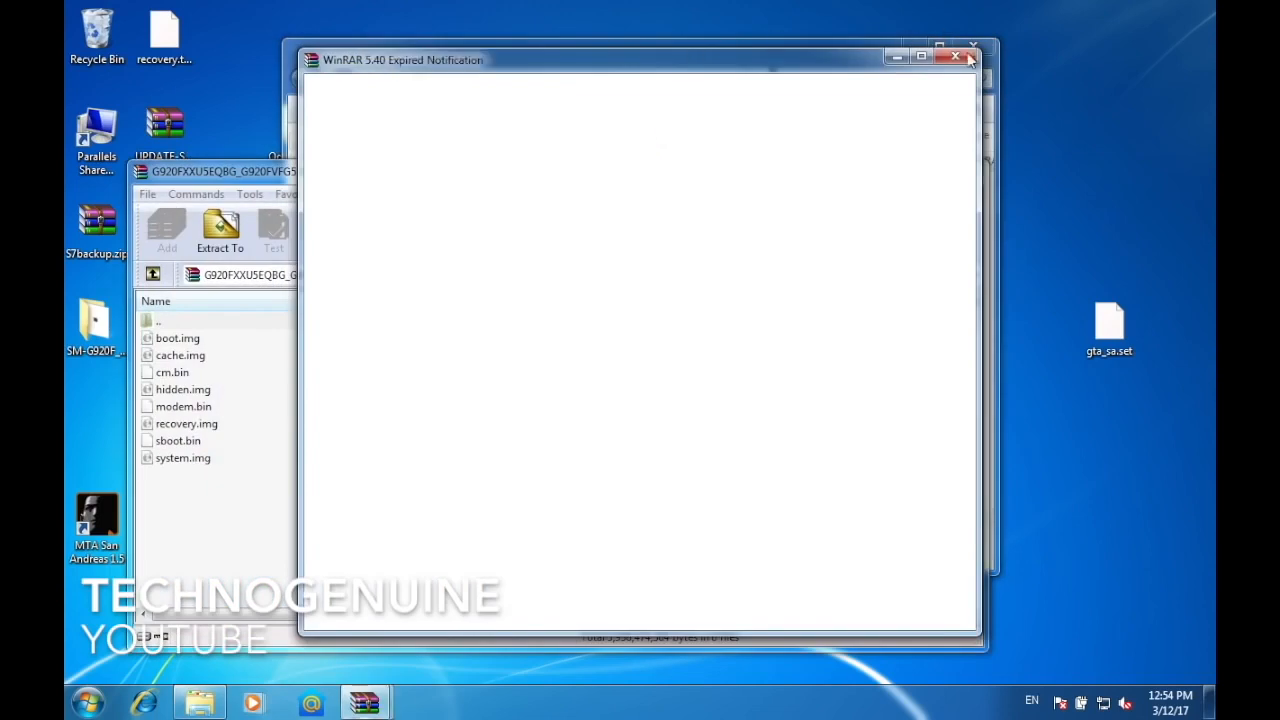
{"action": "left_click_drag", "start_coordinate": [638, 182], "coordinate": [1098, 212]}
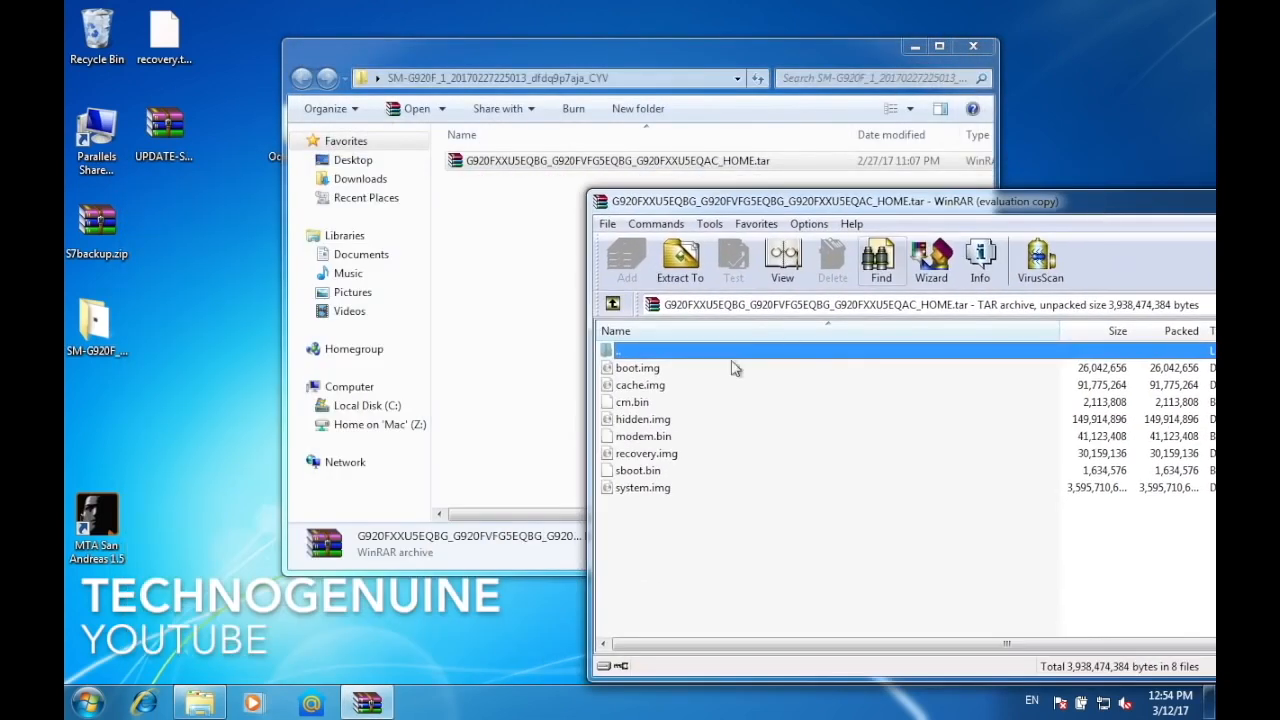
{"action": "left_click_drag", "start_coordinate": [638, 421], "coordinate": [514, 374]}
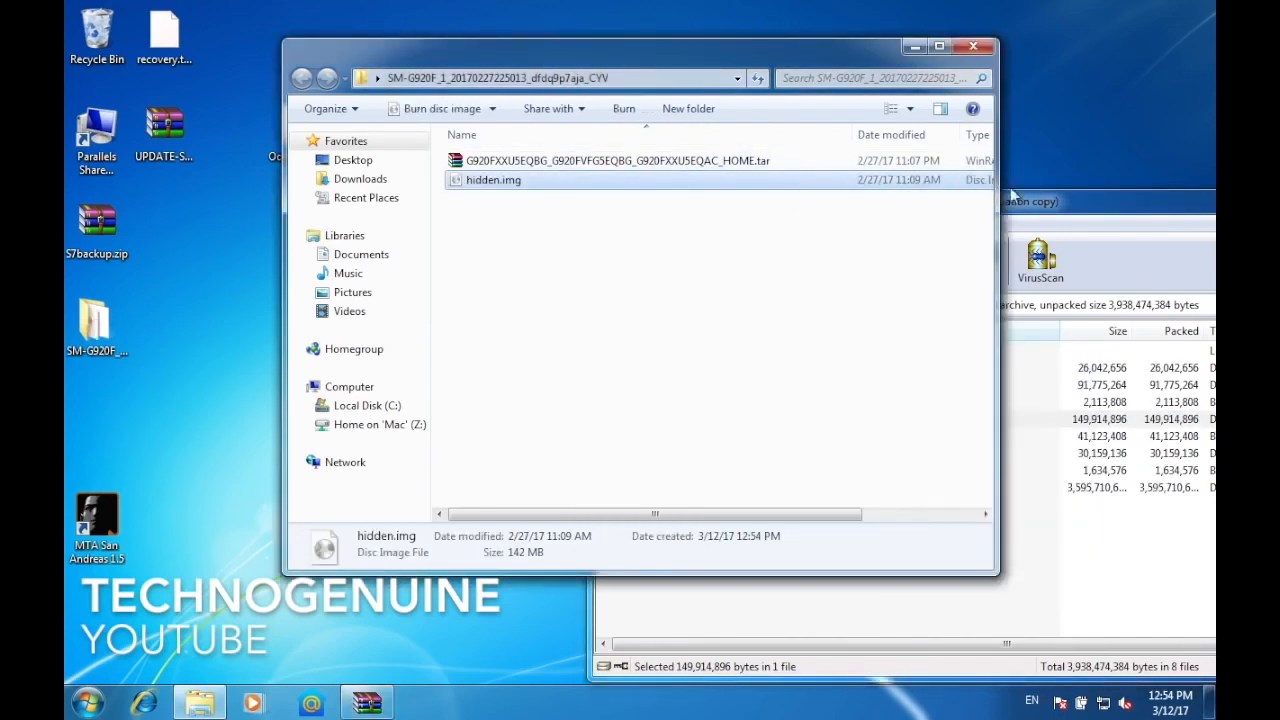
{"action": "left_click_drag", "start_coordinate": [1030, 208], "coordinate": [591, 200]}
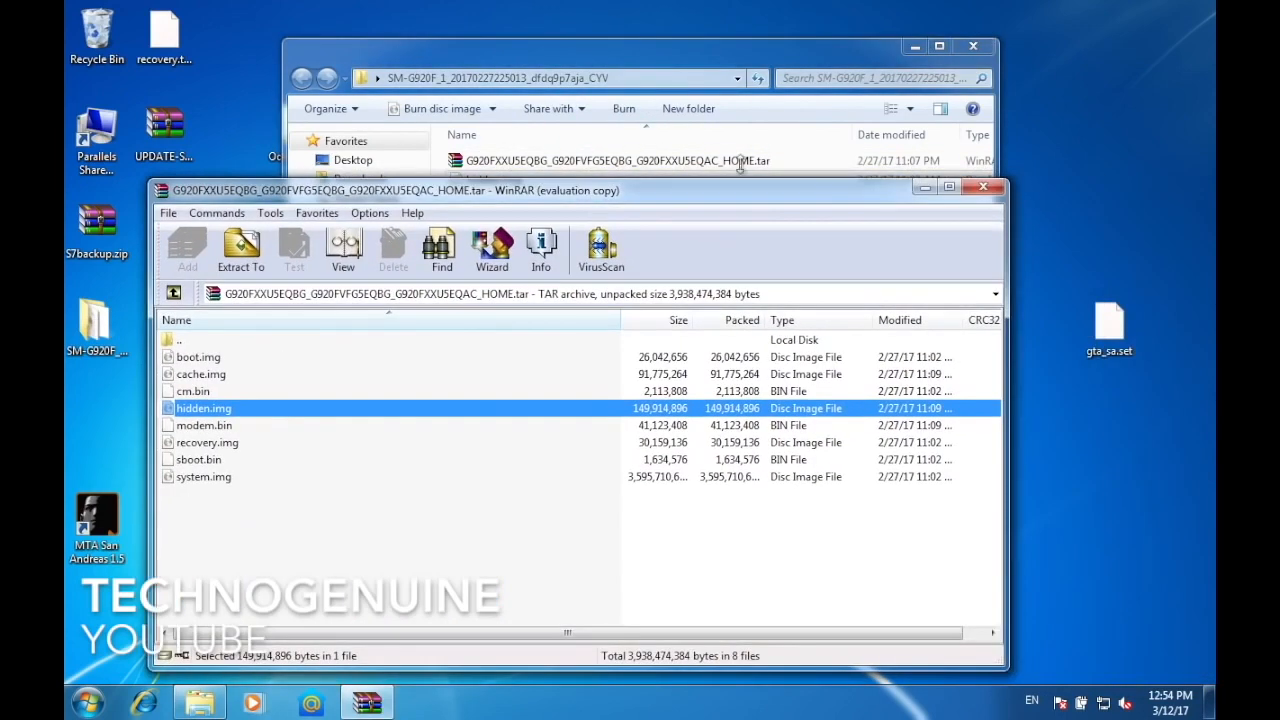
{"action": "left_click", "coordinate": [991, 192]}
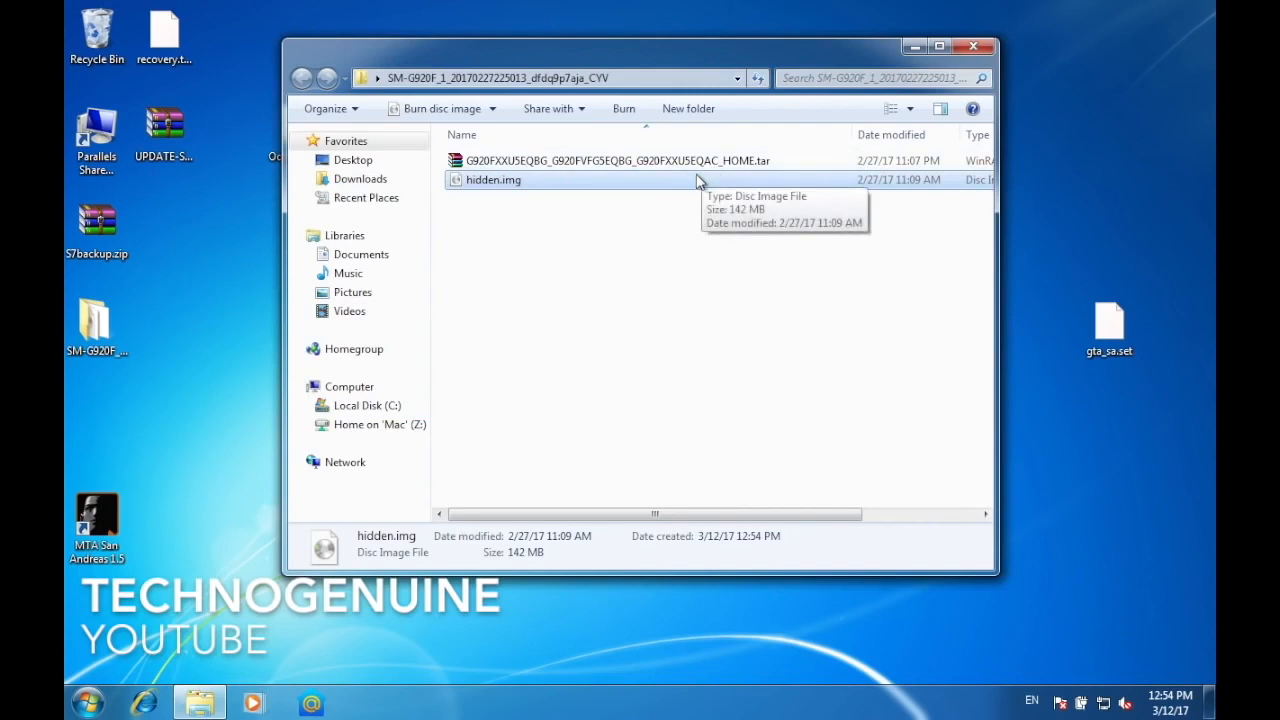
- Rename the extracted hidden.img file to hidden.img.tar, accepting the extension change
{"action": "right_click", "coordinate": [698, 181]}
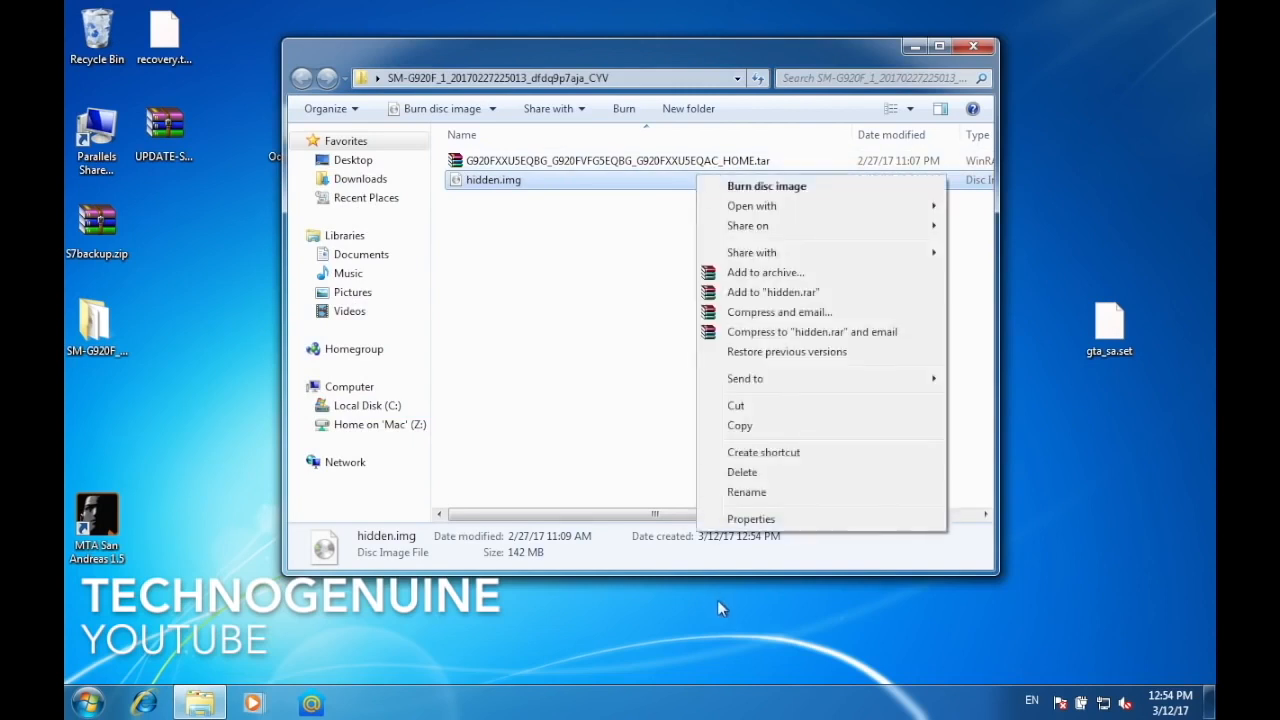
{"action": "left_click", "coordinate": [746, 492]}
{"action": "left_click", "coordinate": [535, 181]}
{"action": "key", "text": "Return"}
{"action": "key", "text": "Return"}
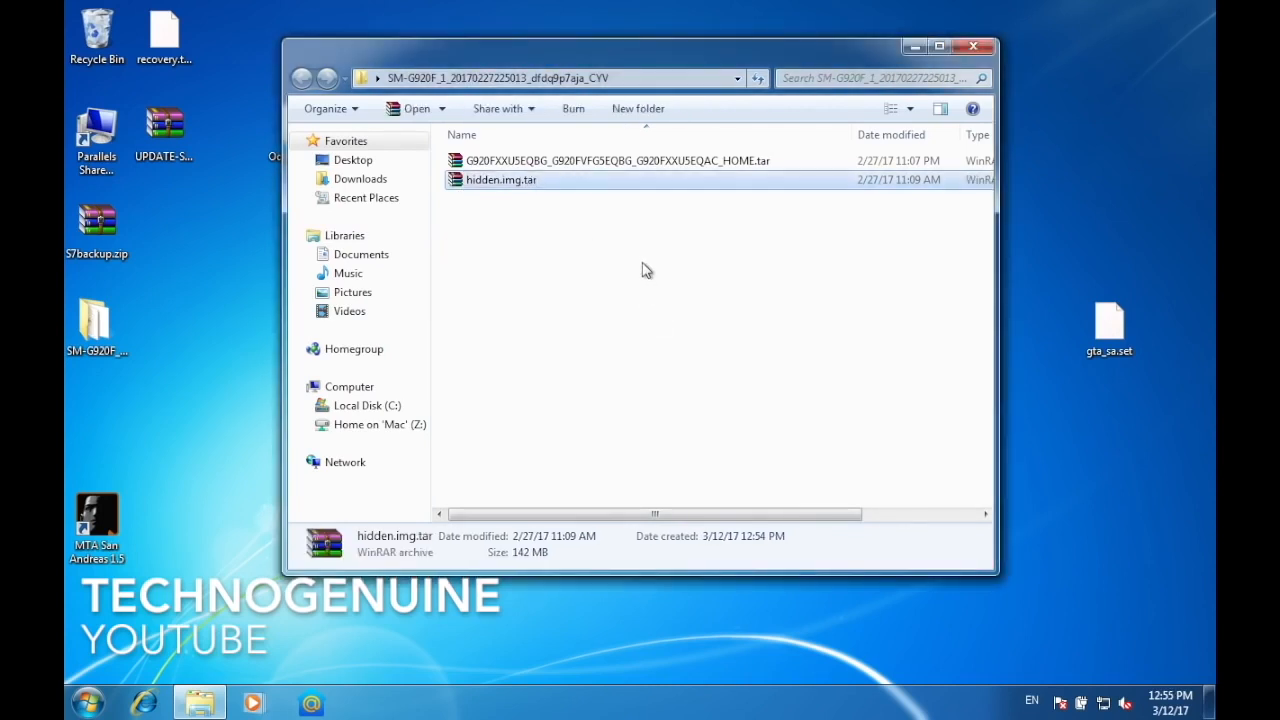
{"action": "left_click", "coordinate": [645, 270]}
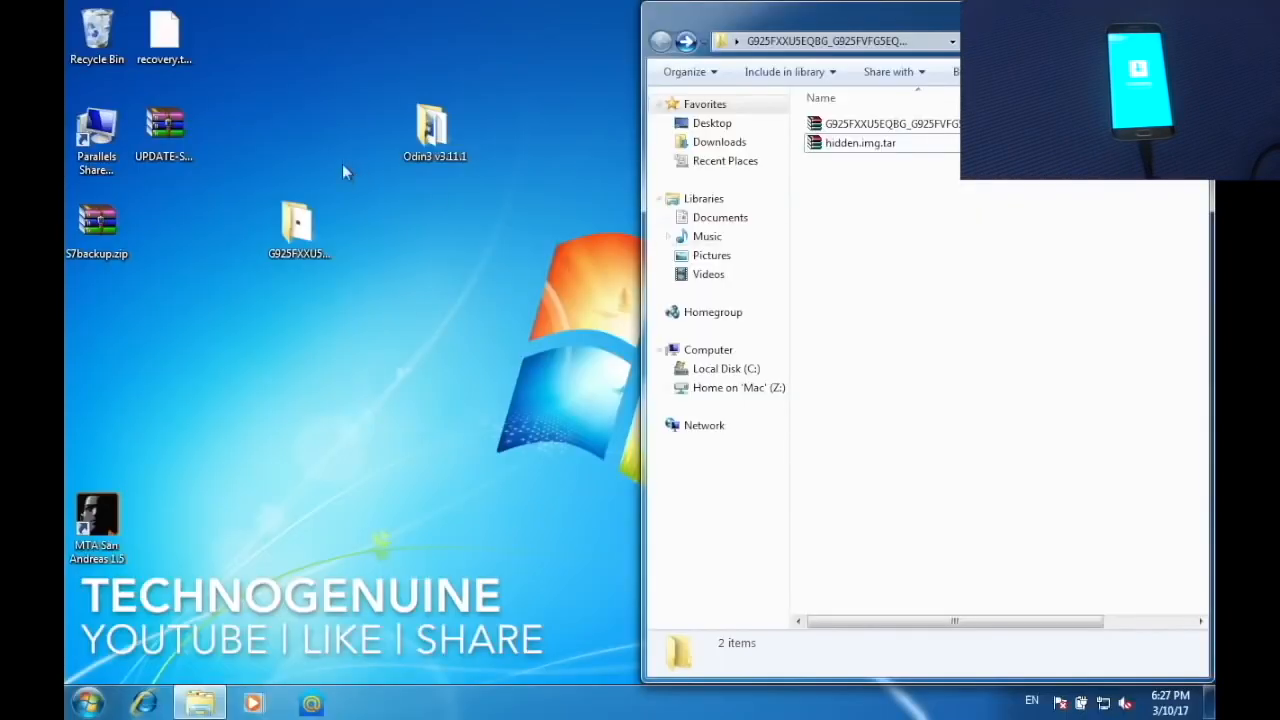
- Run Odin3_v3.11.1.exe from the Odin3 v3.11.1 desktop folder as administrator and close that folder's window
{"action": "double_click", "coordinate": [432, 130]}
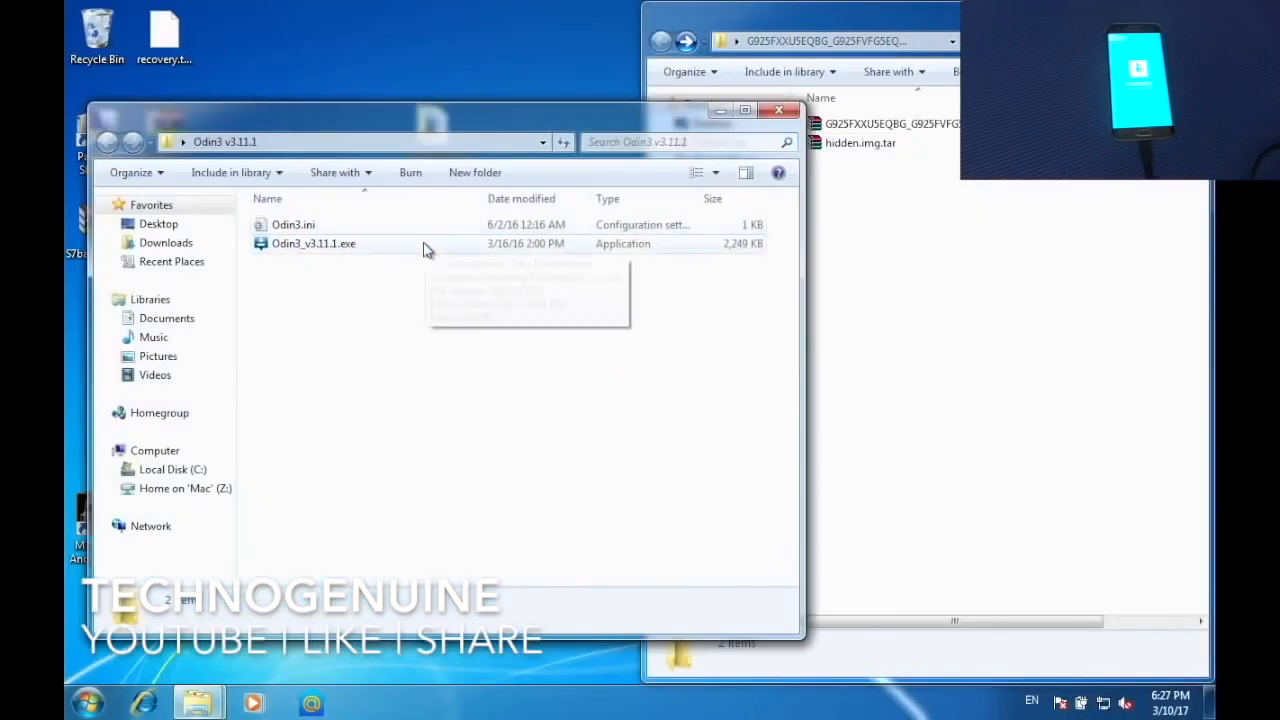
{"action": "left_click", "coordinate": [425, 248]}
{"action": "right_click", "coordinate": [424, 248]}
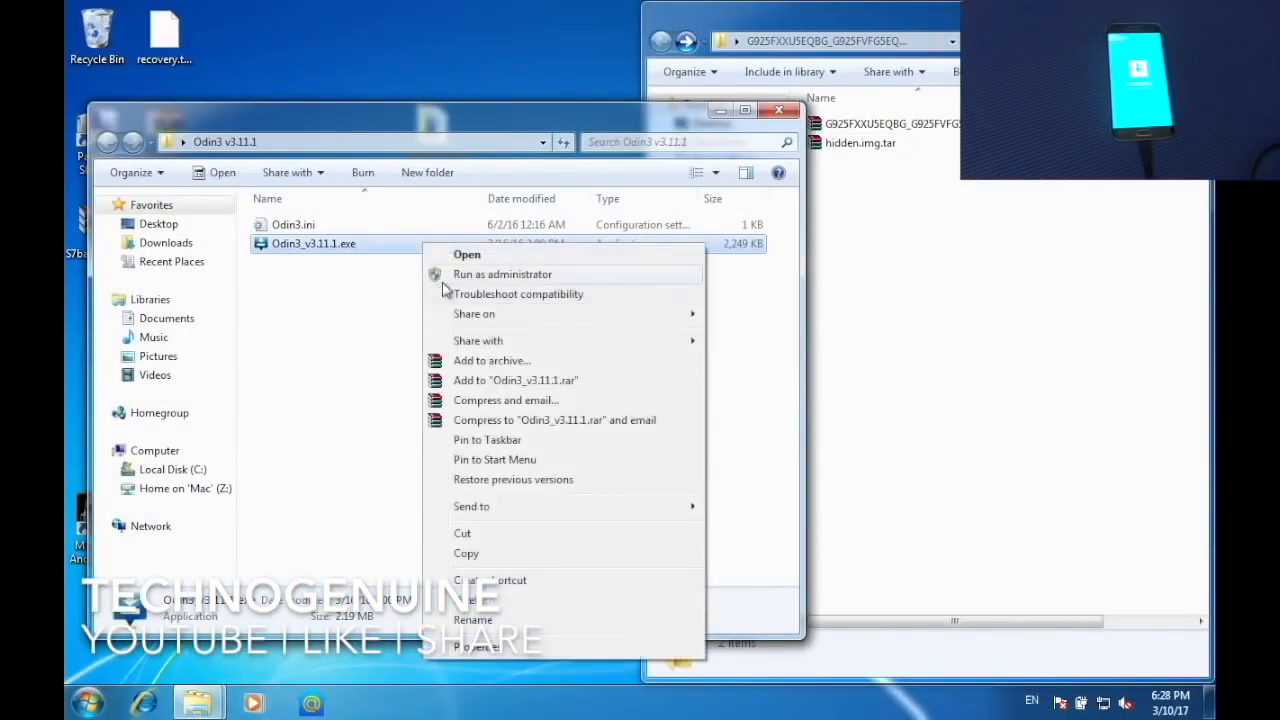
{"action": "left_click", "coordinate": [448, 276]}
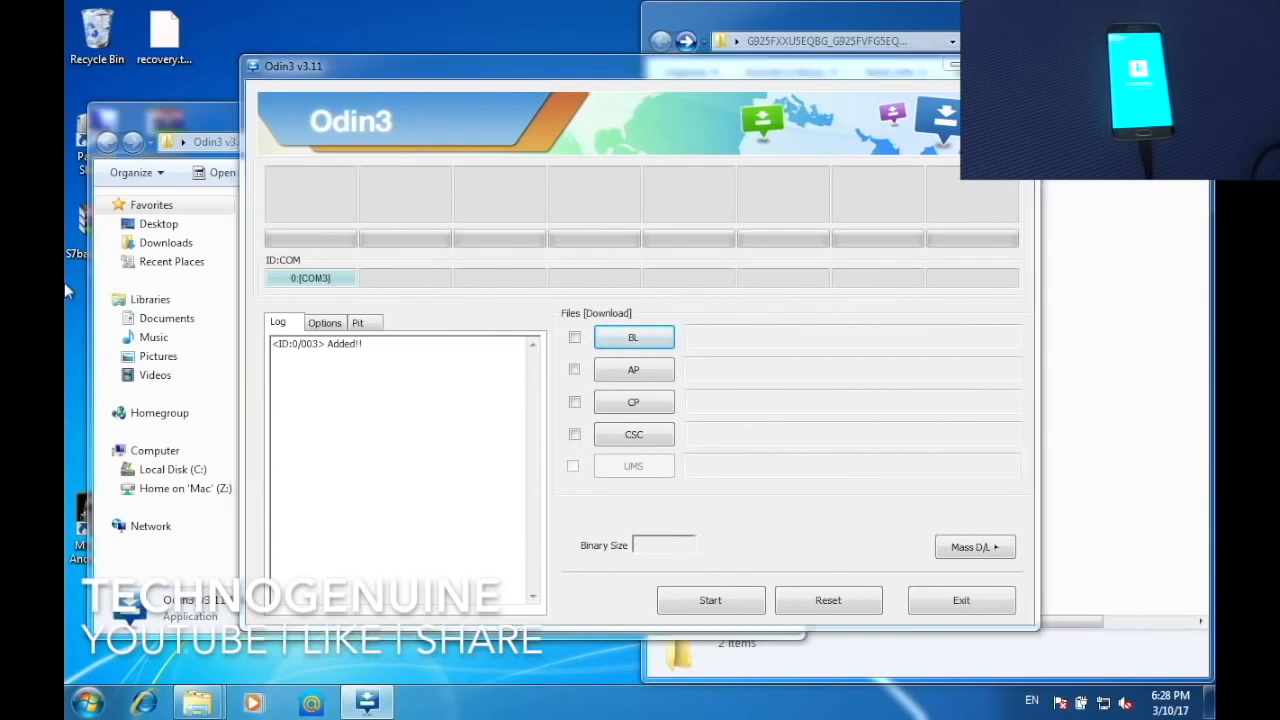
{"action": "left_click", "coordinate": [237, 283]}
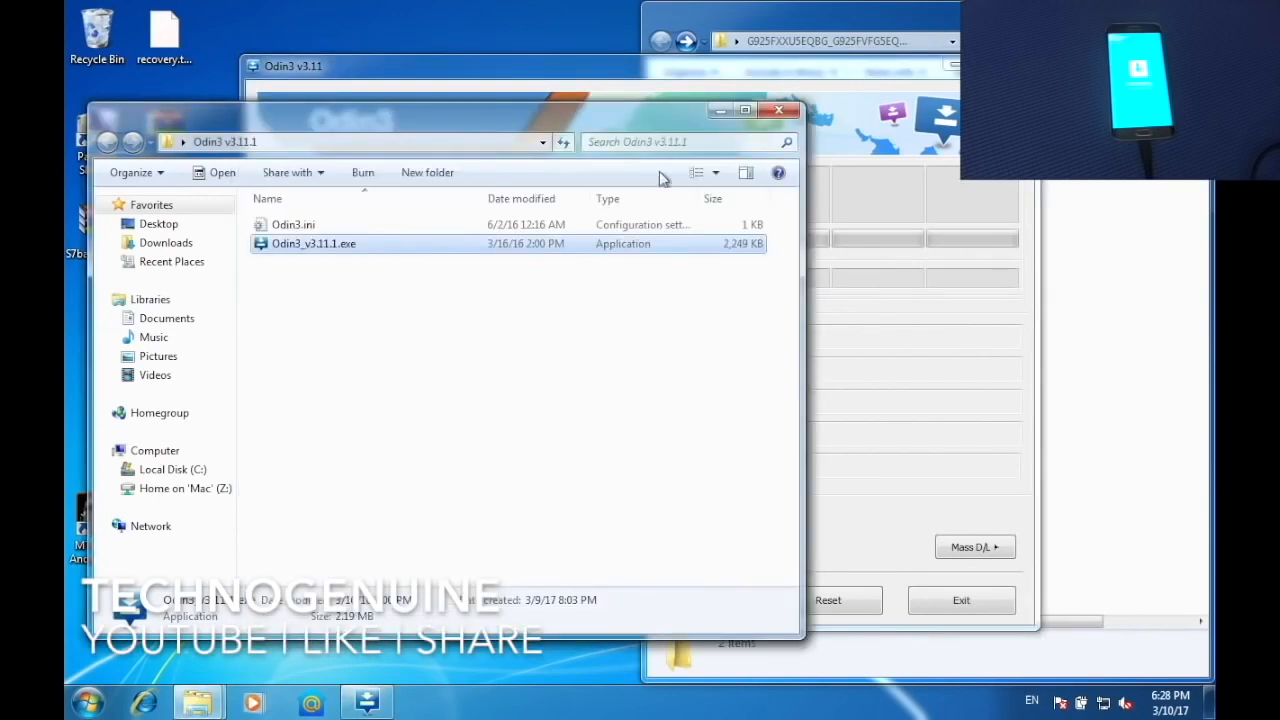
{"action": "left_click", "coordinate": [778, 112]}
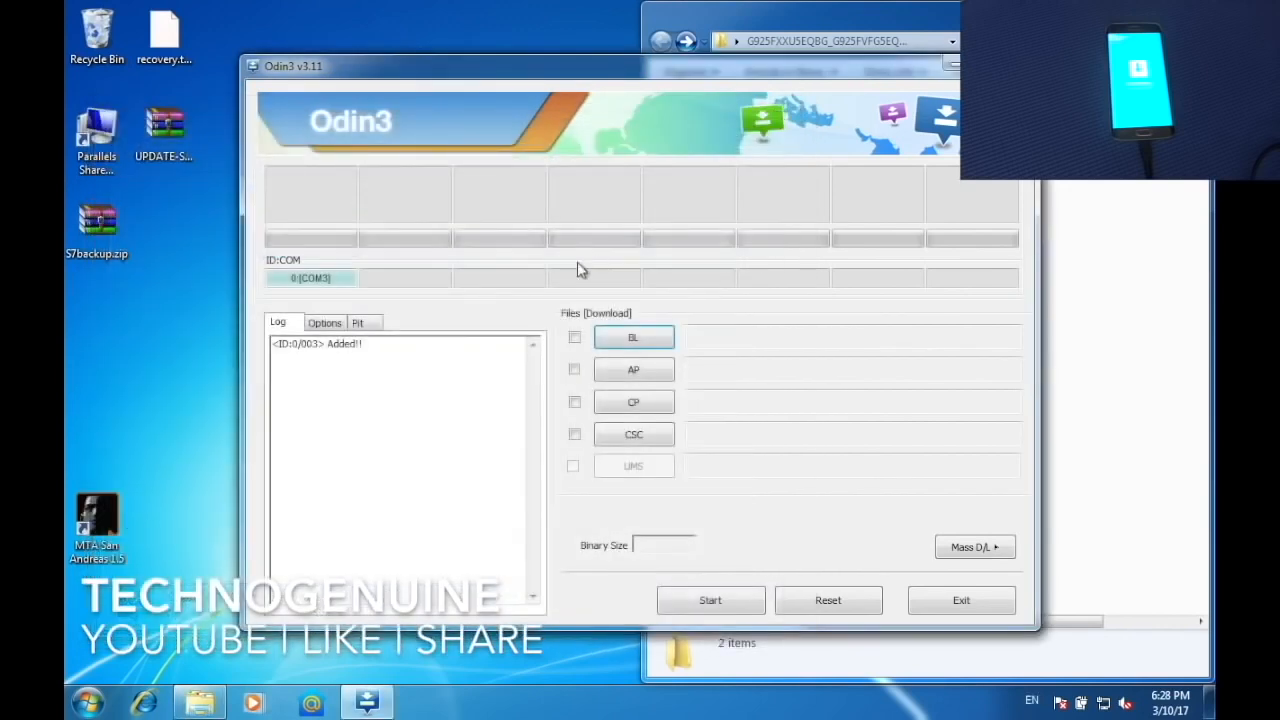
- Load G925FXXU5EQBG_G925FVFG5EQBG_G925FXXU5EQAC_HOME.tar from the G925F firmware folder on the desktop as the AP file
{"action": "left_click", "coordinate": [600, 371]}
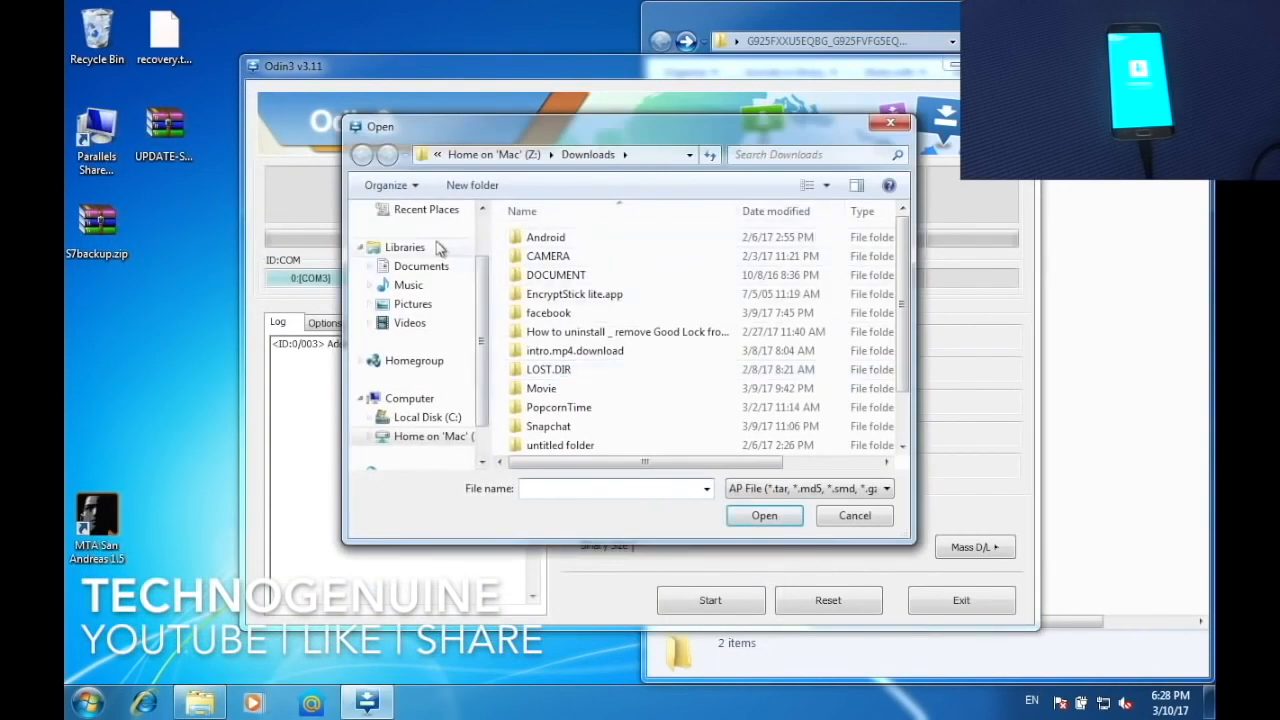
{"action": "scroll", "coordinate": [437, 249], "scroll_direction": "up", "scroll_amount": 1}
{"action": "left_click", "coordinate": [441, 237]}
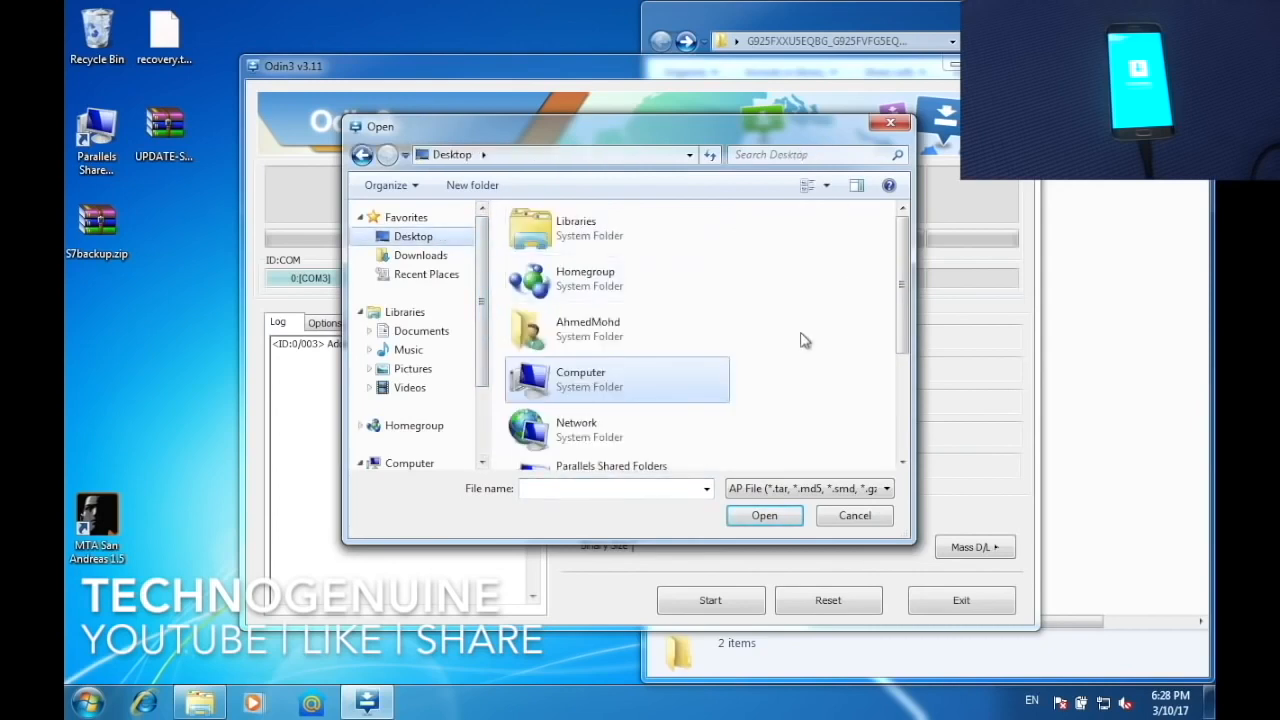
{"action": "left_click_drag", "start_coordinate": [905, 335], "coordinate": [904, 490]}
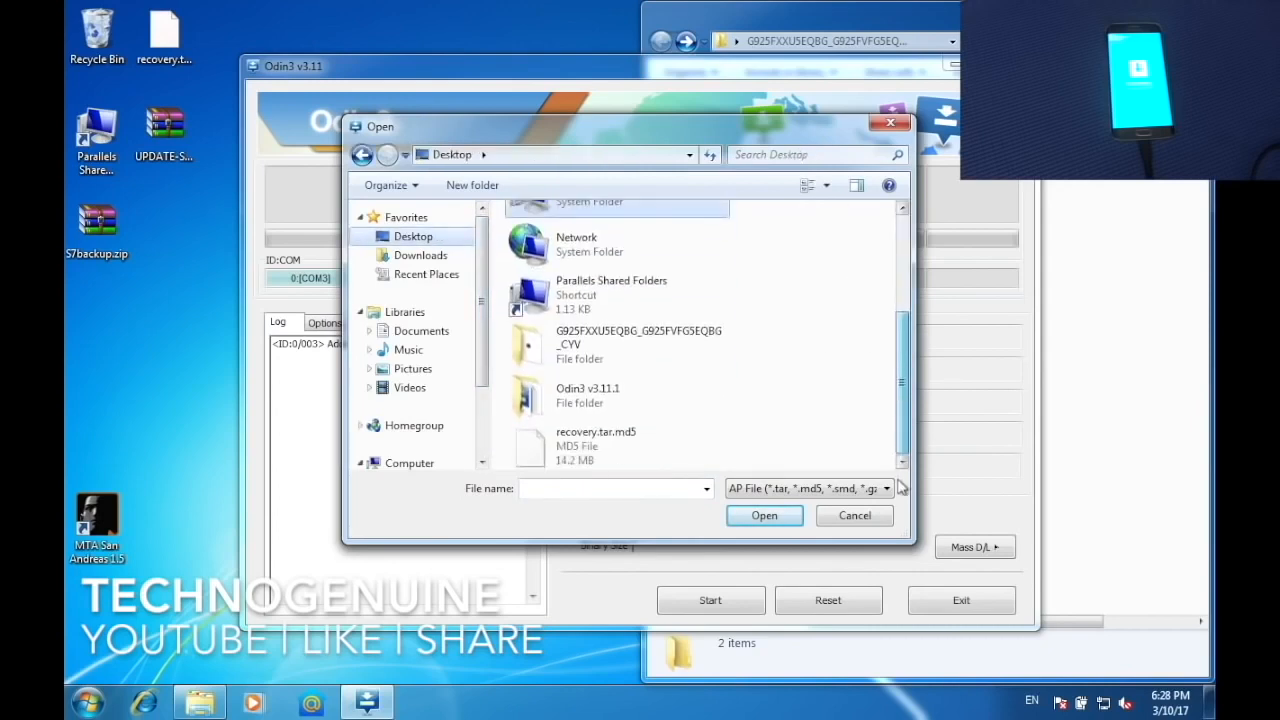
{"action": "double_click", "coordinate": [704, 368]}
{"action": "double_click", "coordinate": [600, 232]}
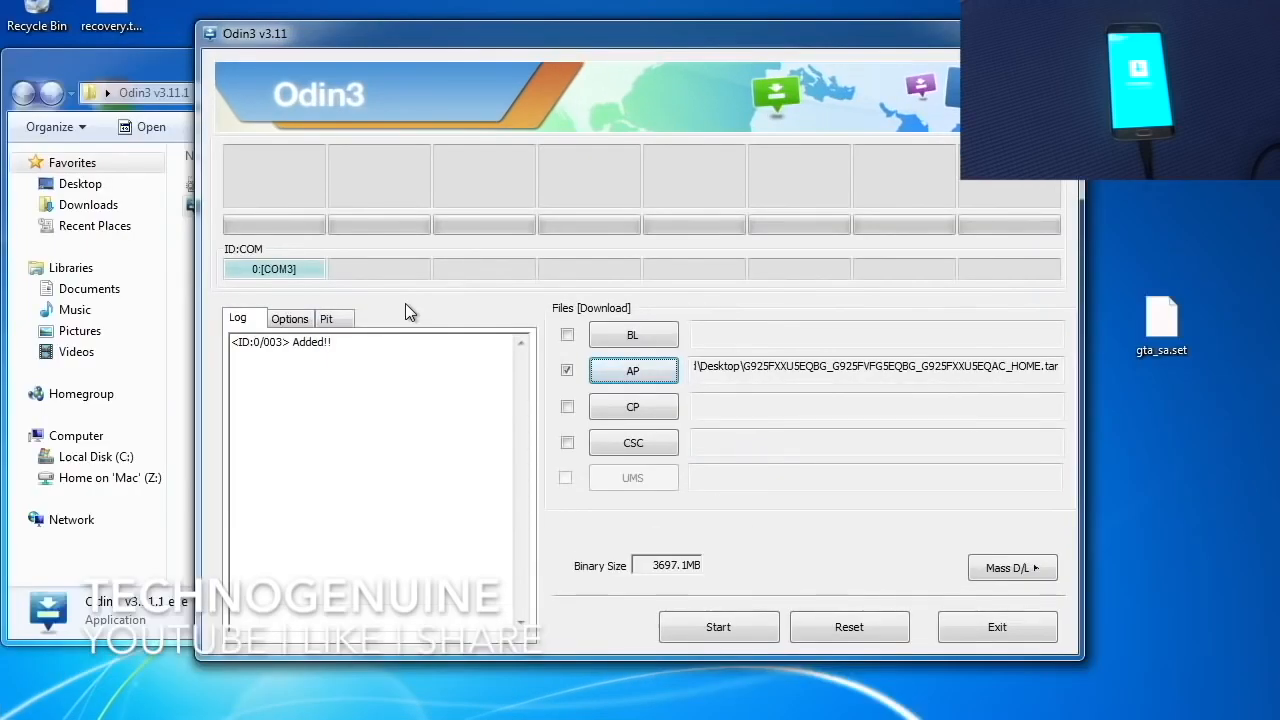
- Disable Auto Reboot in the Odin3 flashing options and return to the log
{"action": "left_click", "coordinate": [290, 320]}
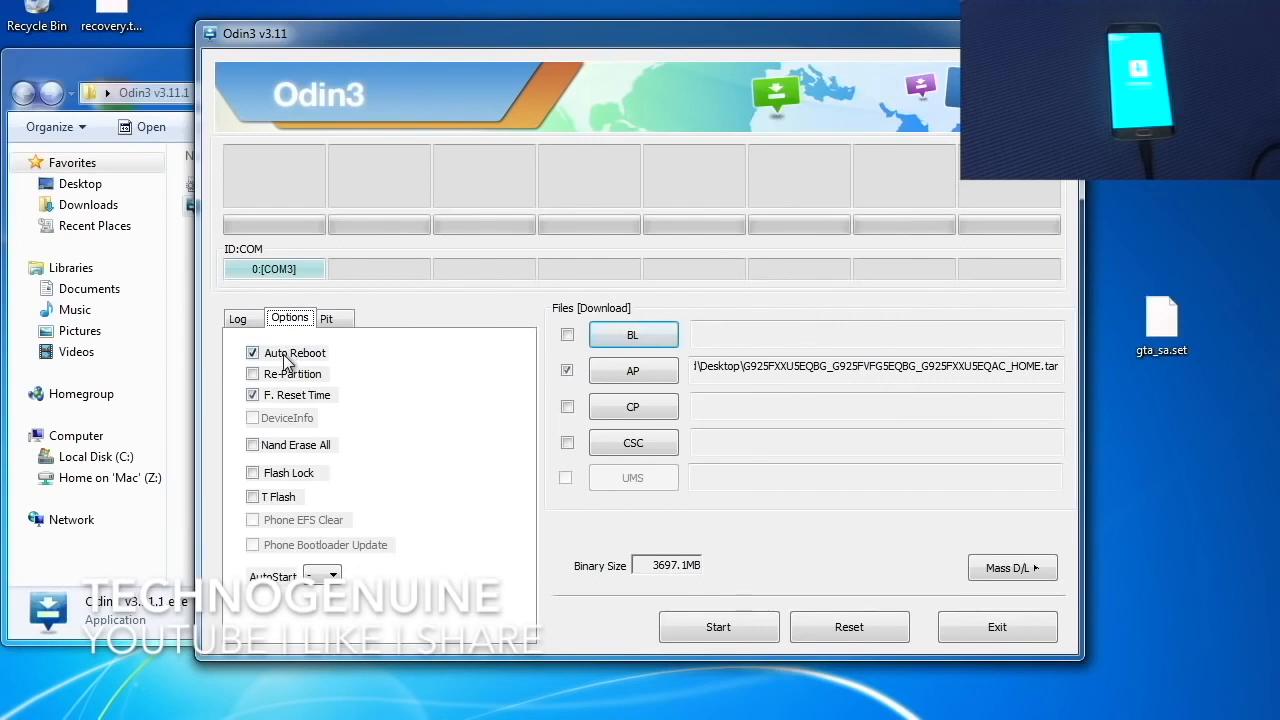
{"action": "left_click", "coordinate": [286, 357]}
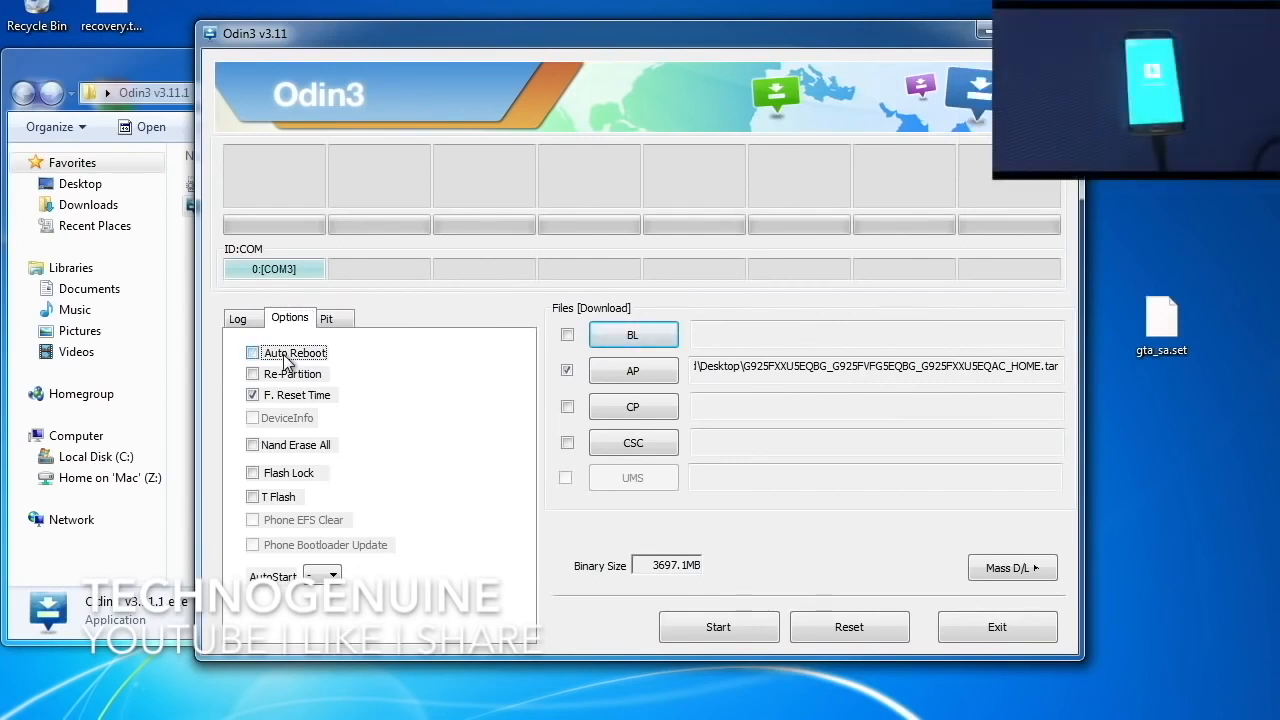
{"action": "left_click", "coordinate": [240, 320]}
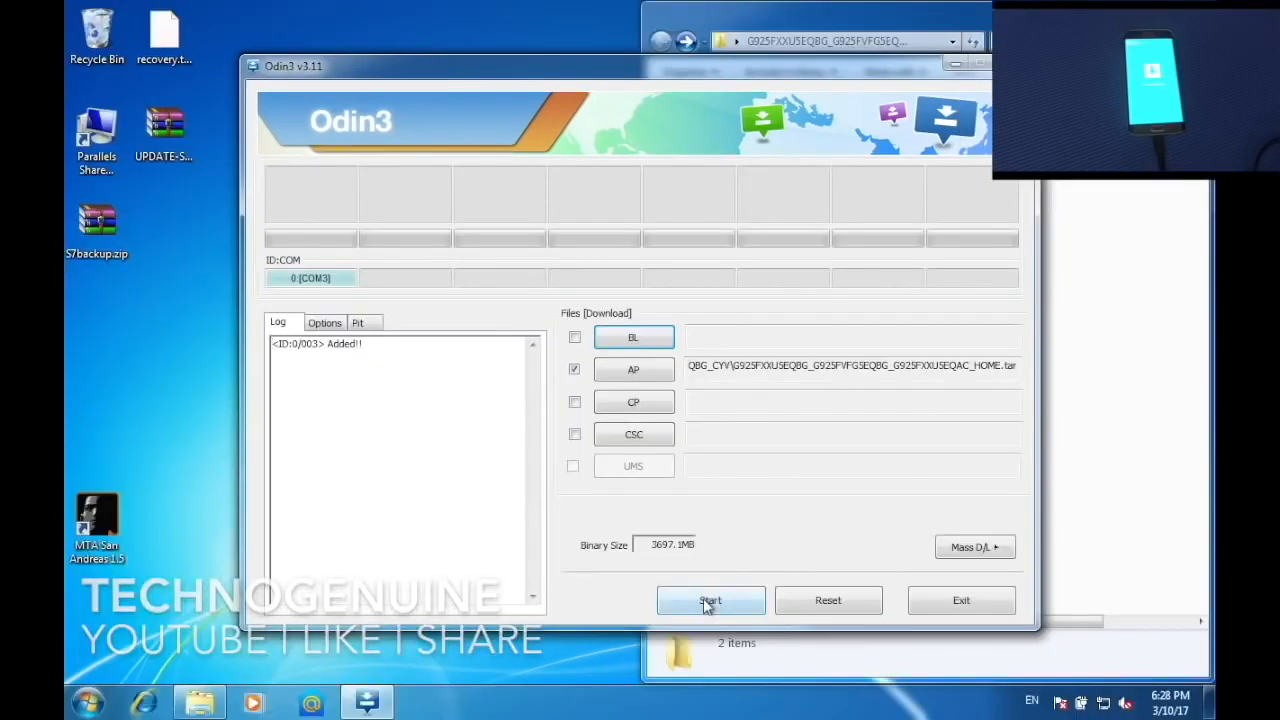
- Start flashing the AP firmware file to the connected phone and follow its progress in the log
{"action": "left_click", "coordinate": [706, 600]}
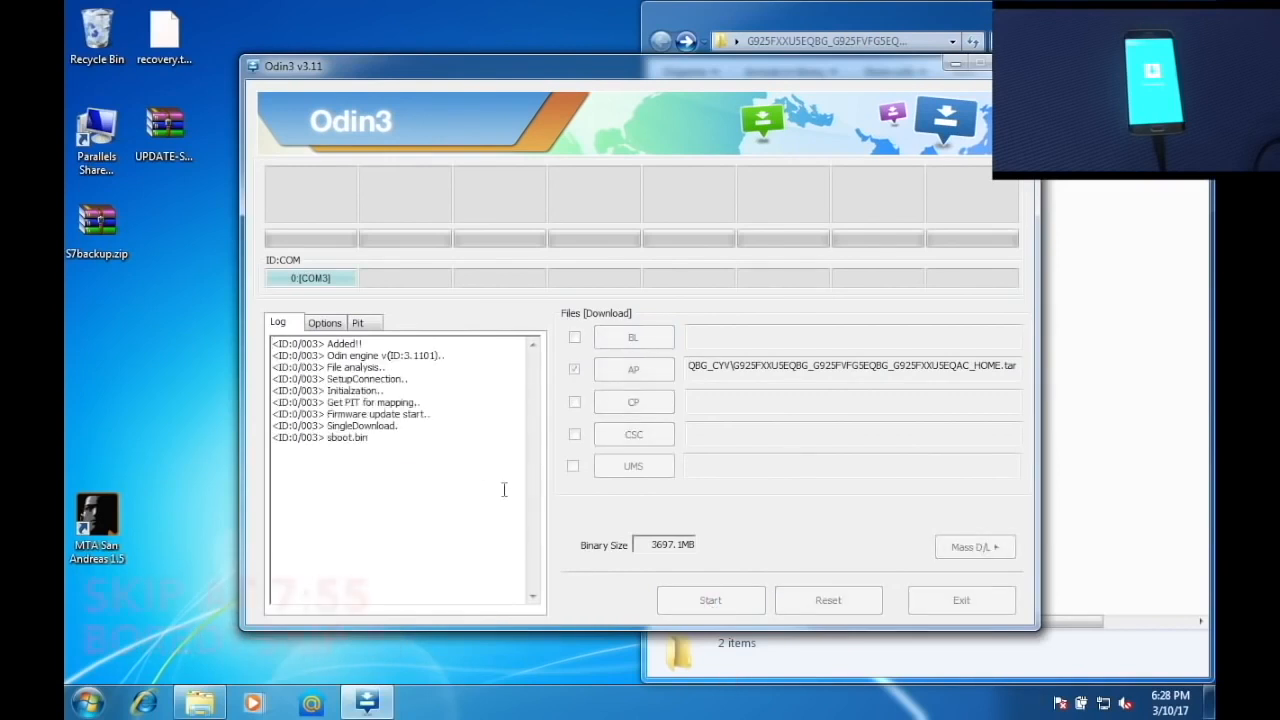
{"action": "left_click", "coordinate": [430, 429]}
{"action": "triple_click", "coordinate": [430, 429]}
{"action": "left_click", "coordinate": [430, 429]}
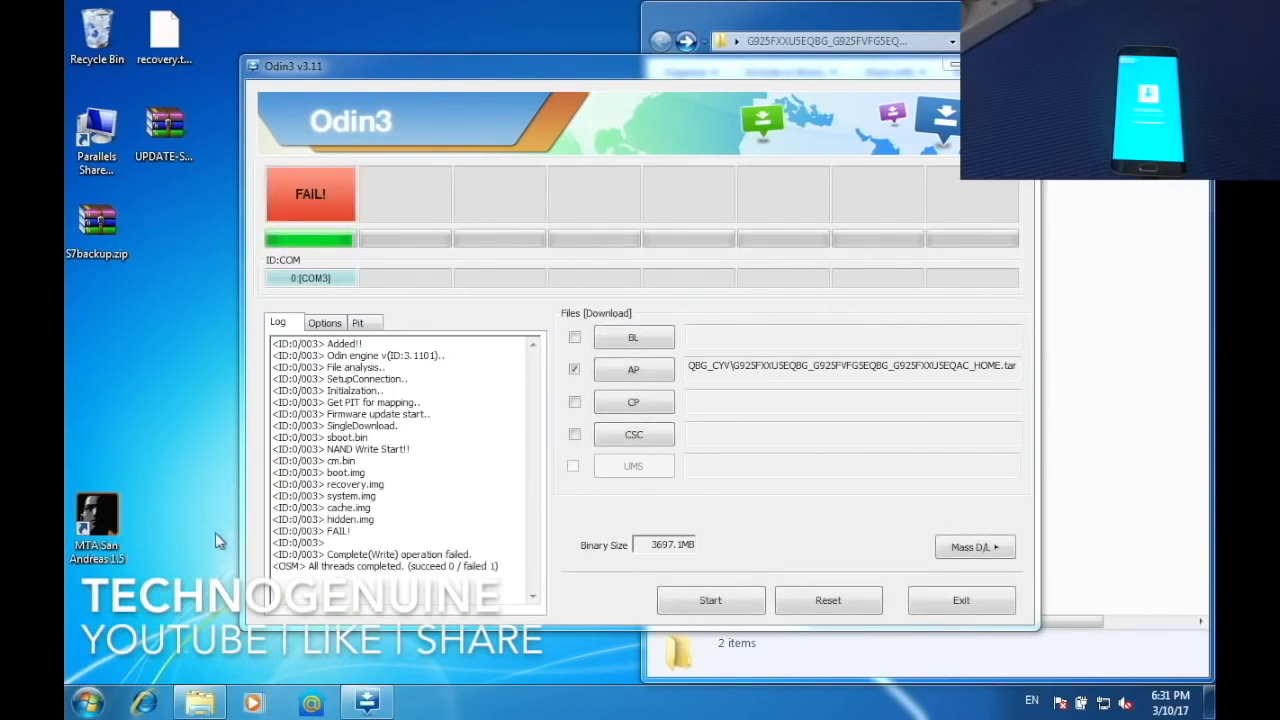
- Reset Odin3 to clear the AP firmware flash session
{"action": "left_click", "coordinate": [68, 702]}
{"action": "left_click", "coordinate": [68, 702]}
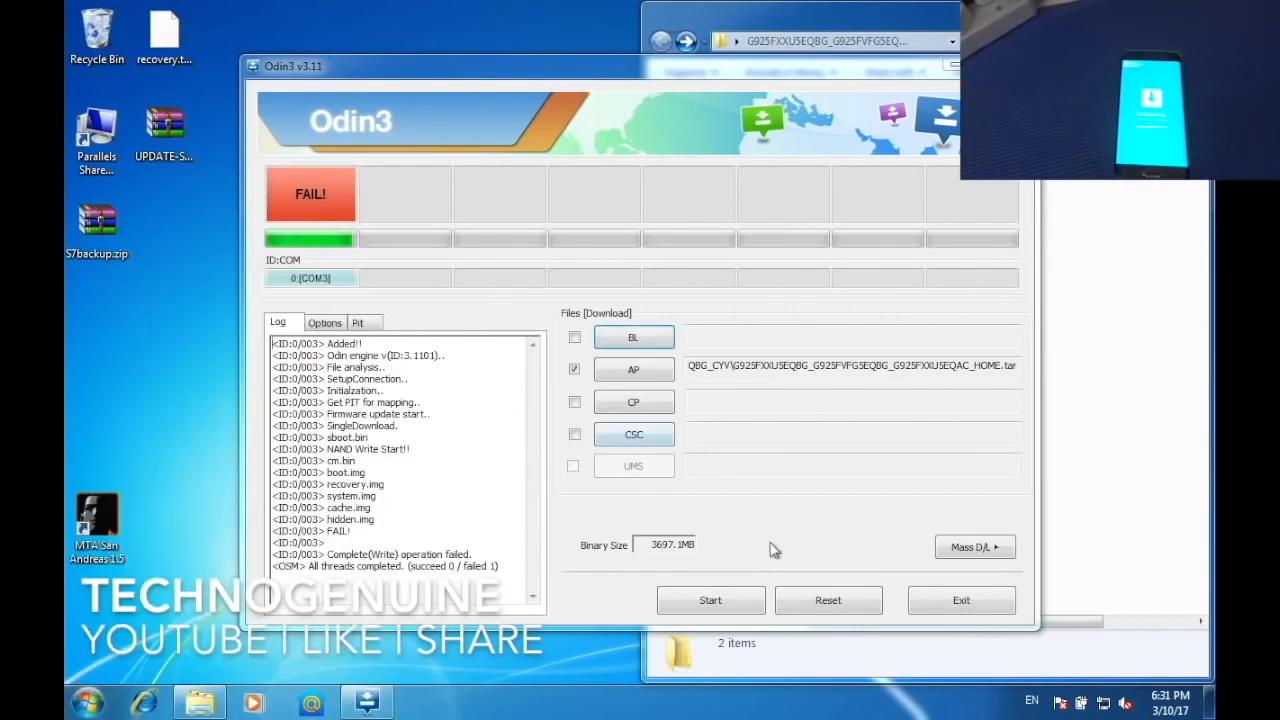
{"action": "left_click", "coordinate": [802, 601]}
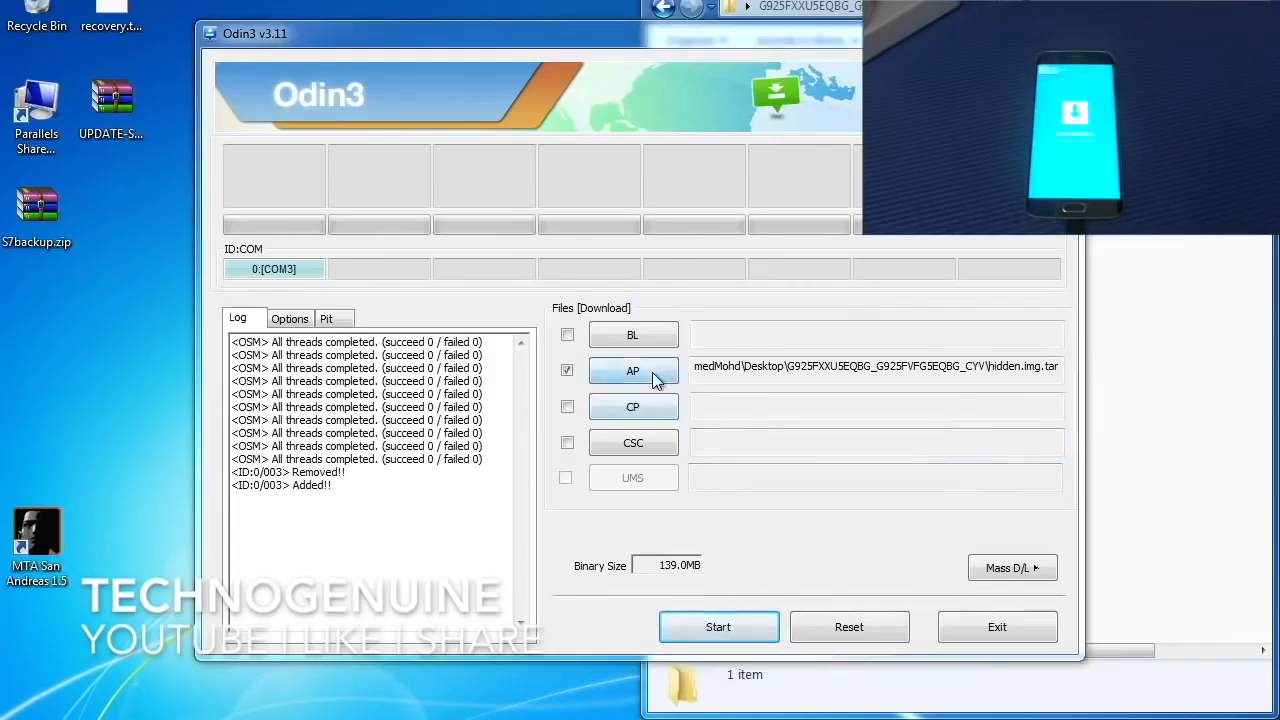
- Load hidden.img.tar from the G925FXXU5EQBG_G925FVFG5EQBG_CYV folder as the AP file and start flashing it to the phone
{"action": "left_click", "coordinate": [655, 378]}
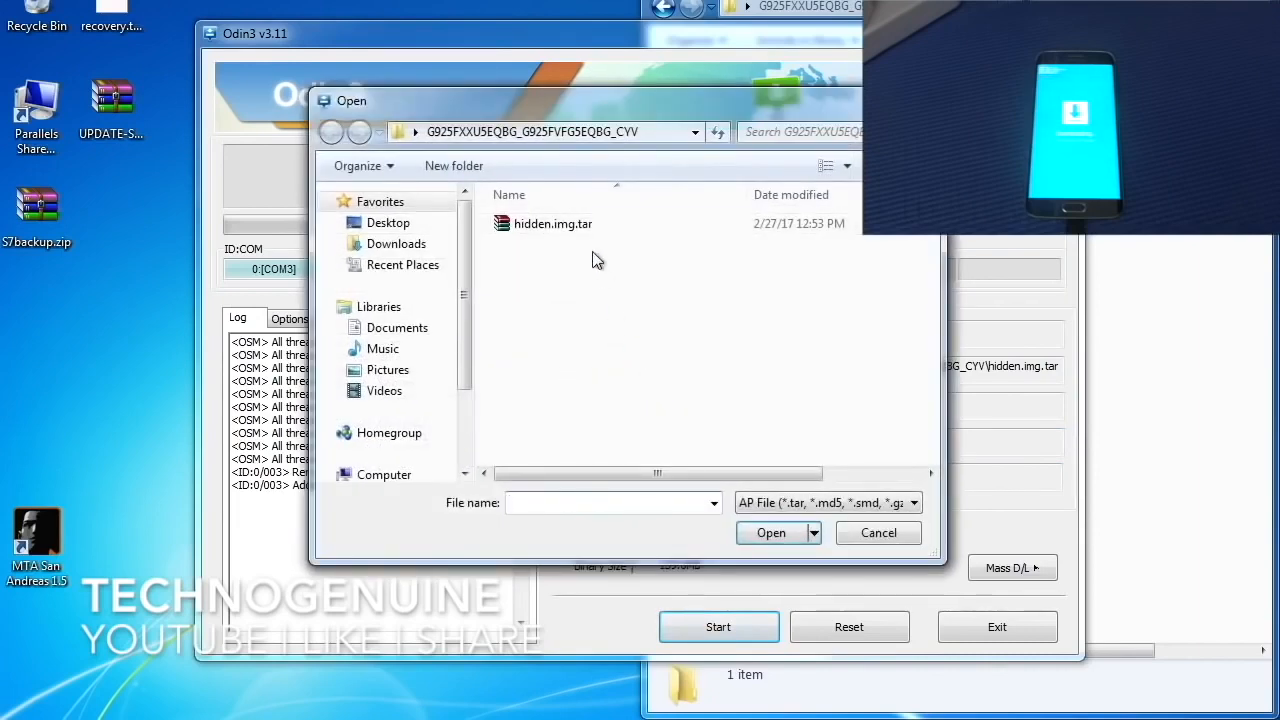
{"action": "double_click", "coordinate": [586, 226]}
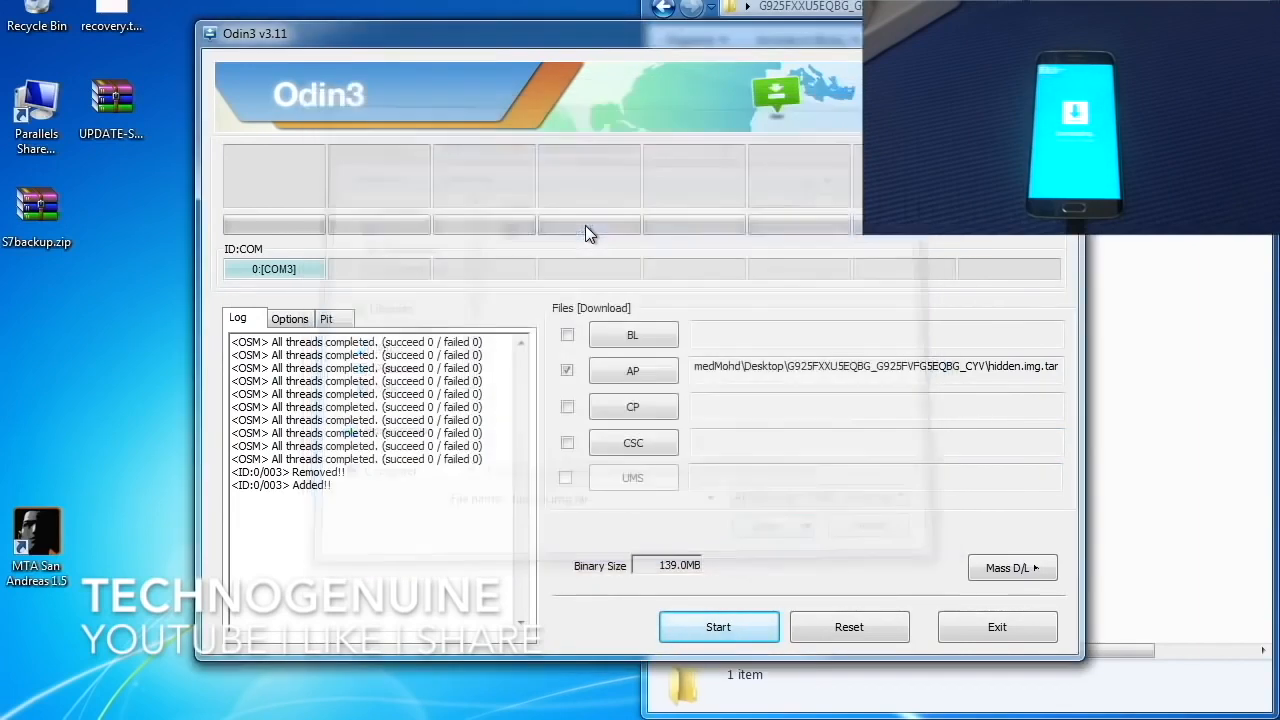
{"action": "left_click", "coordinate": [701, 630]}
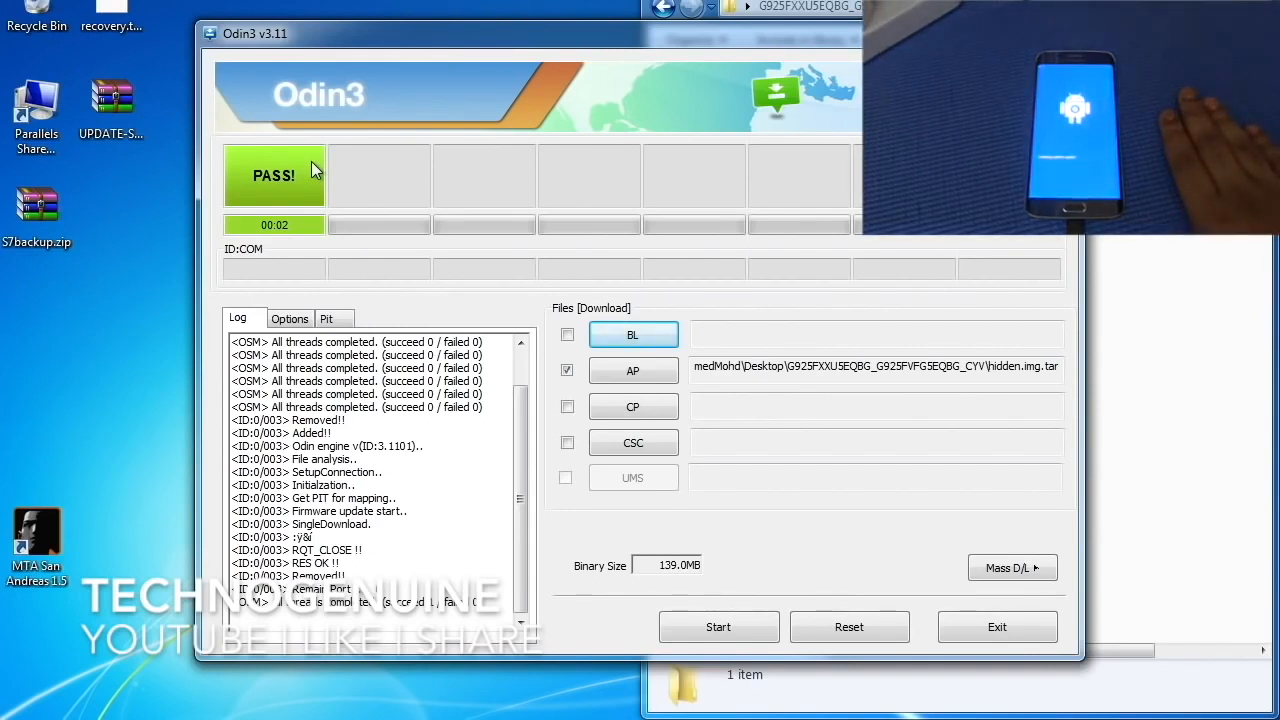
- Exit Odin3 and close the G925F firmware folder window to clear the desktop
{"action": "left_click", "coordinate": [997, 627]}
{"action": "key", "text": "alt+F4"}
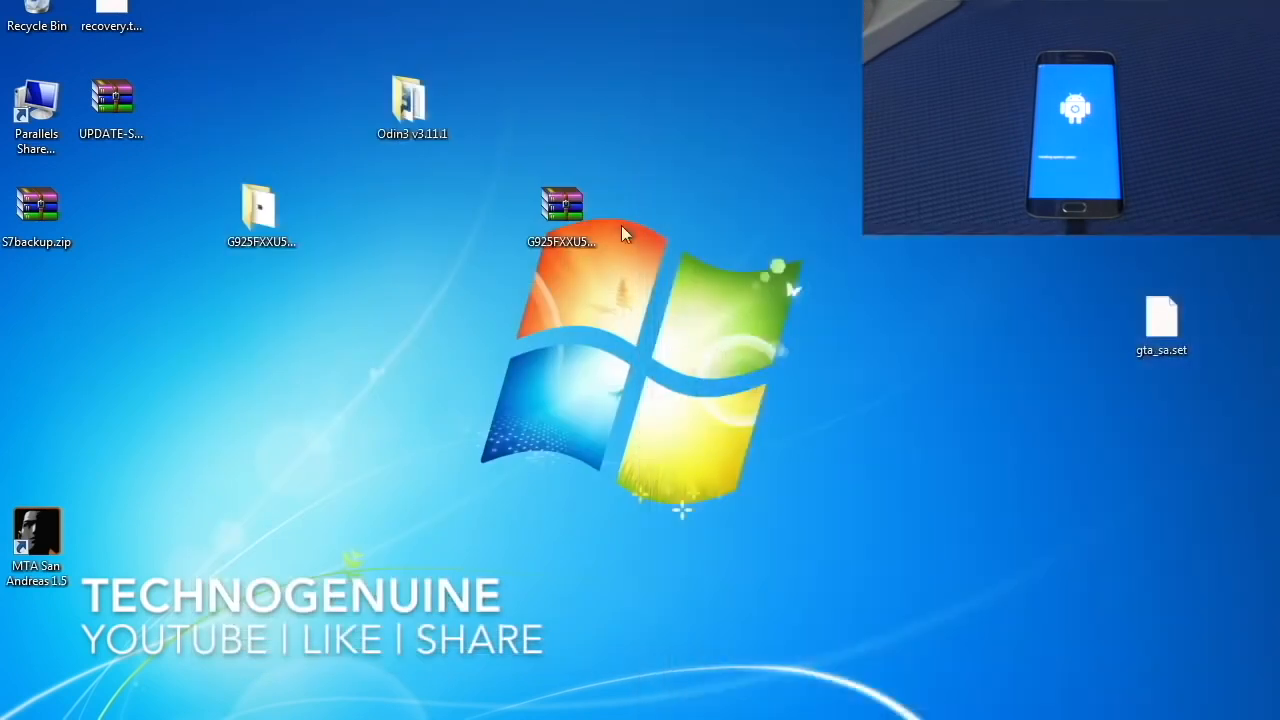
{"action": "right_click", "coordinate": [725, 218]}
{"action": "left_click", "coordinate": [765, 271]}
- Switch to the web browser showing the Odin Hidden.img fix video and minimize its window
{"action": "key", "text": "ctrl+Left"}
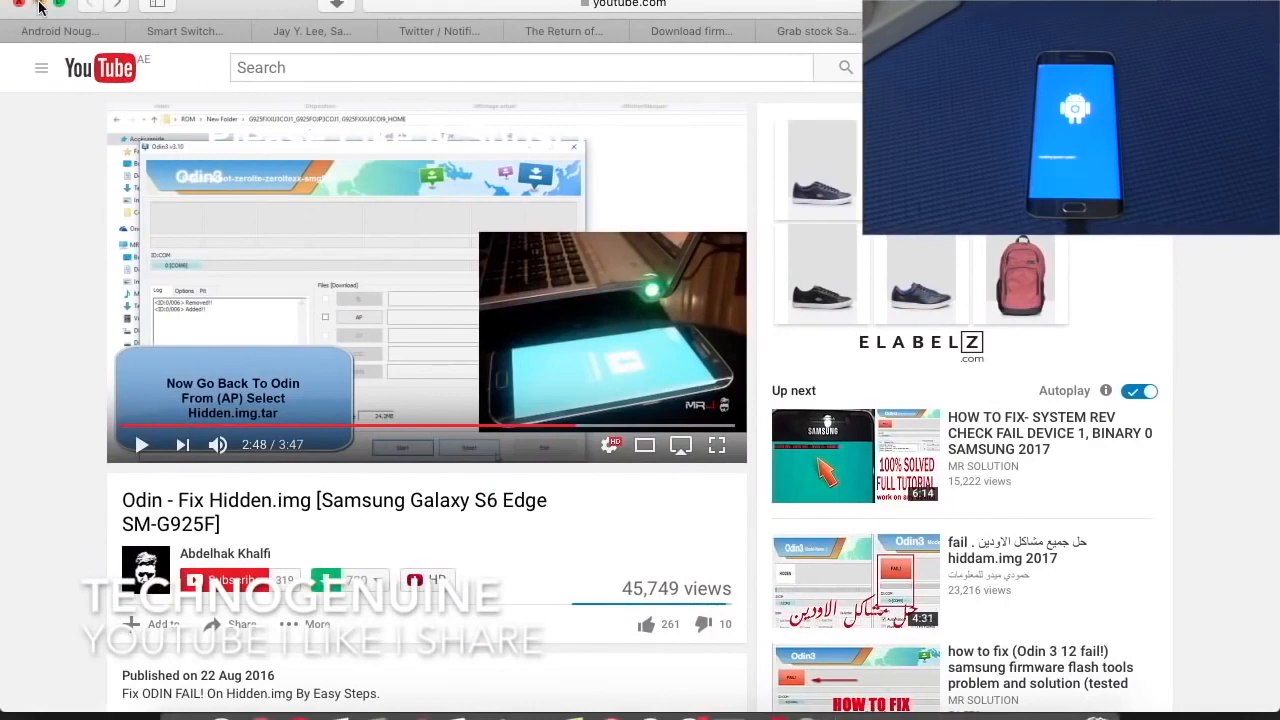
{"action": "left_click", "coordinate": [39, 5]}
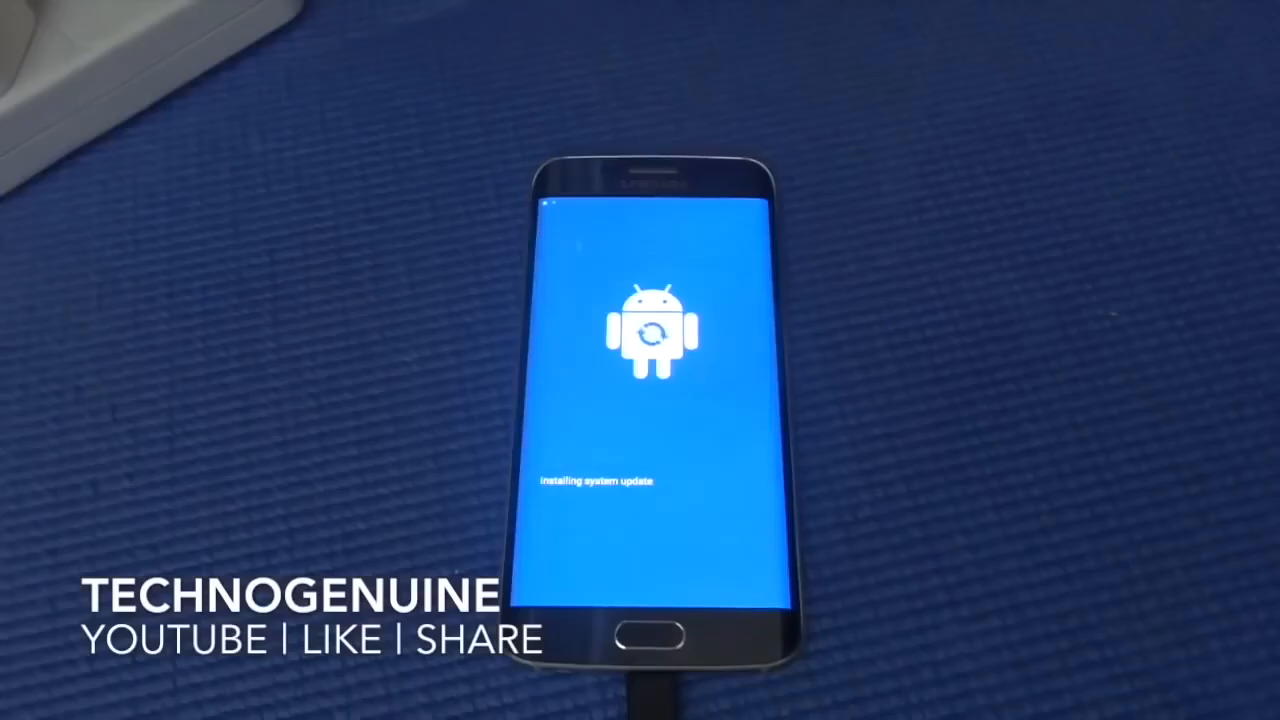